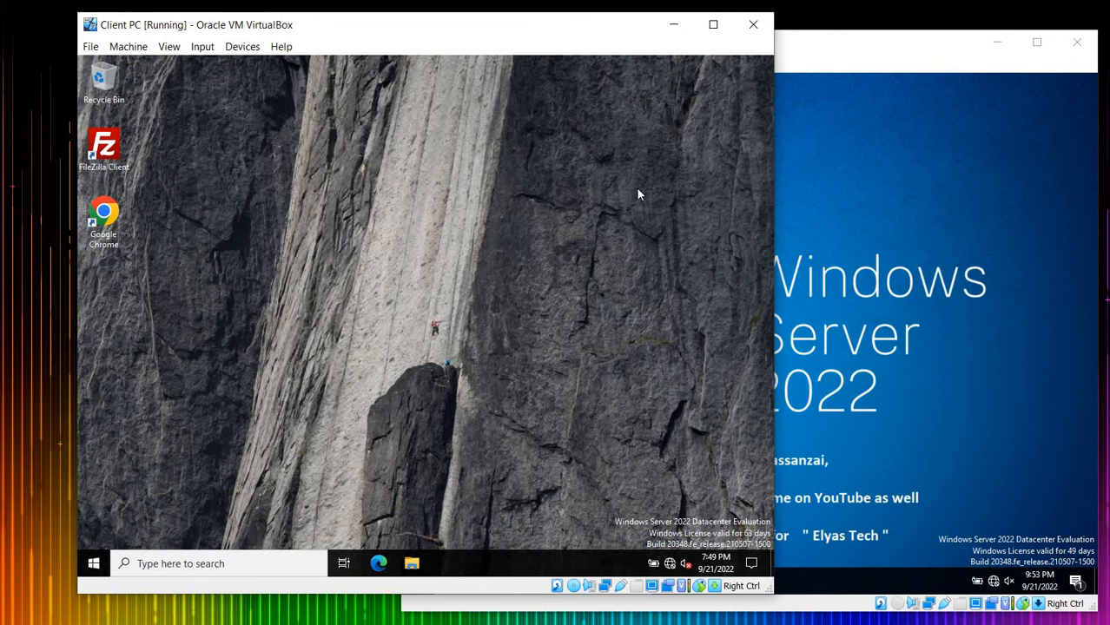
- Switch to the Windows Server 2022 virtual machine, open Server Manager and launch Group Policy Management
{"action": "left_click", "coordinate": [842, 235]}
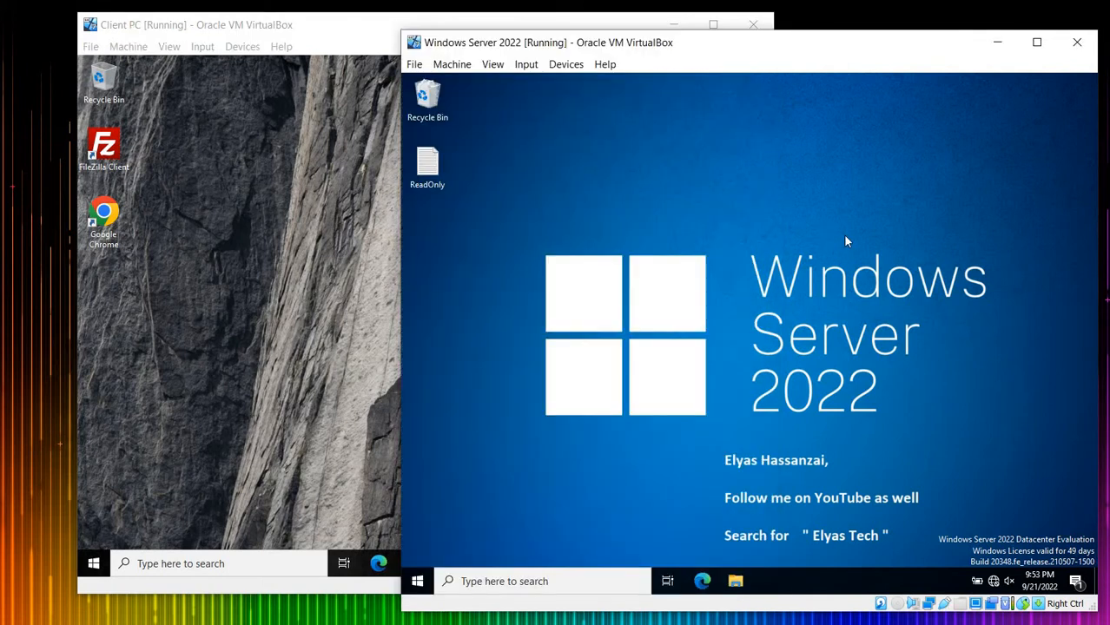
{"action": "left_click", "coordinate": [101, 319]}
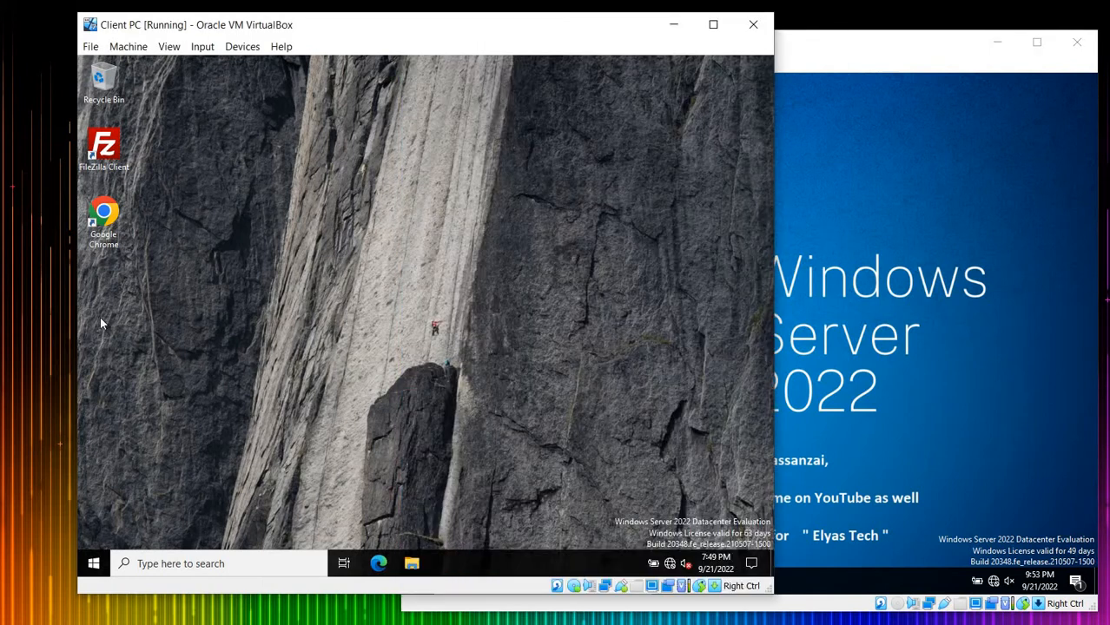
{"action": "left_click", "coordinate": [897, 356]}
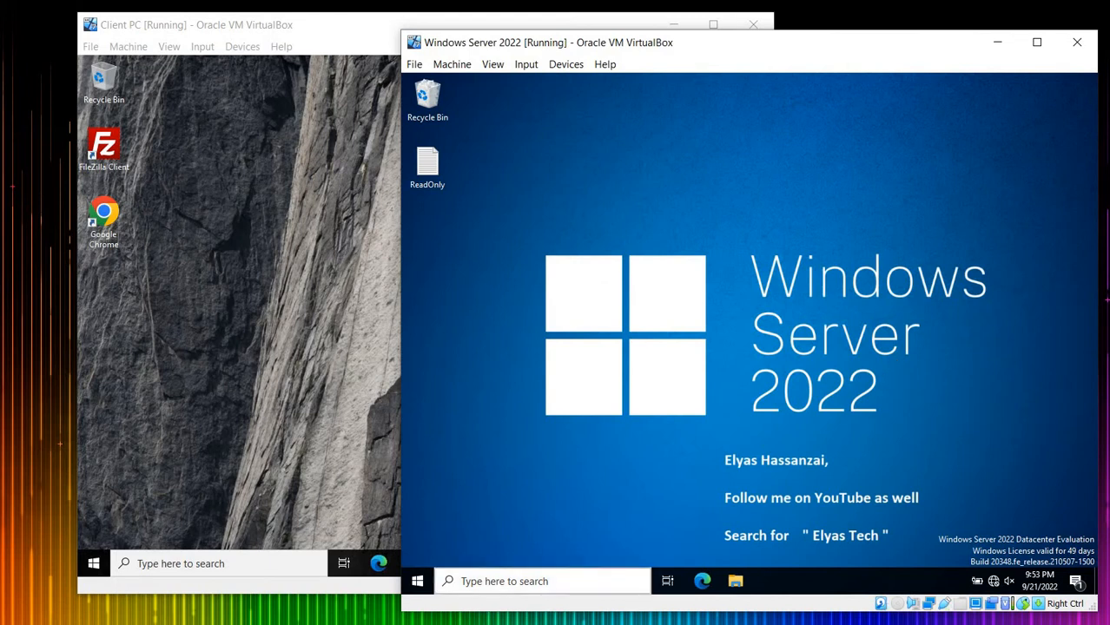
{"action": "left_click", "coordinate": [418, 581]}
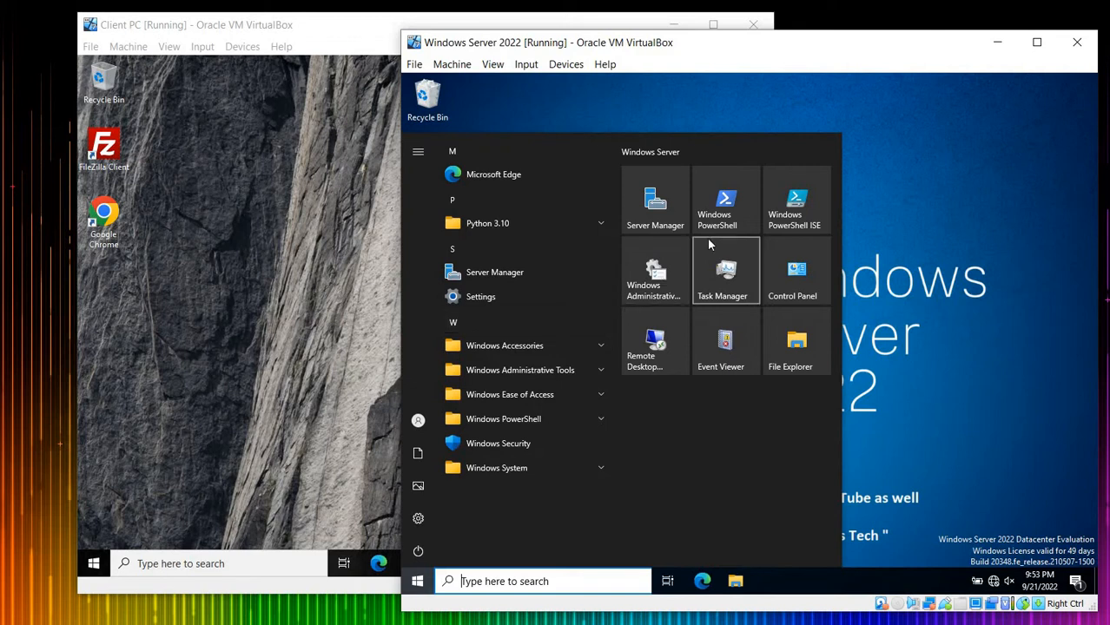
{"action": "left_click", "coordinate": [660, 212]}
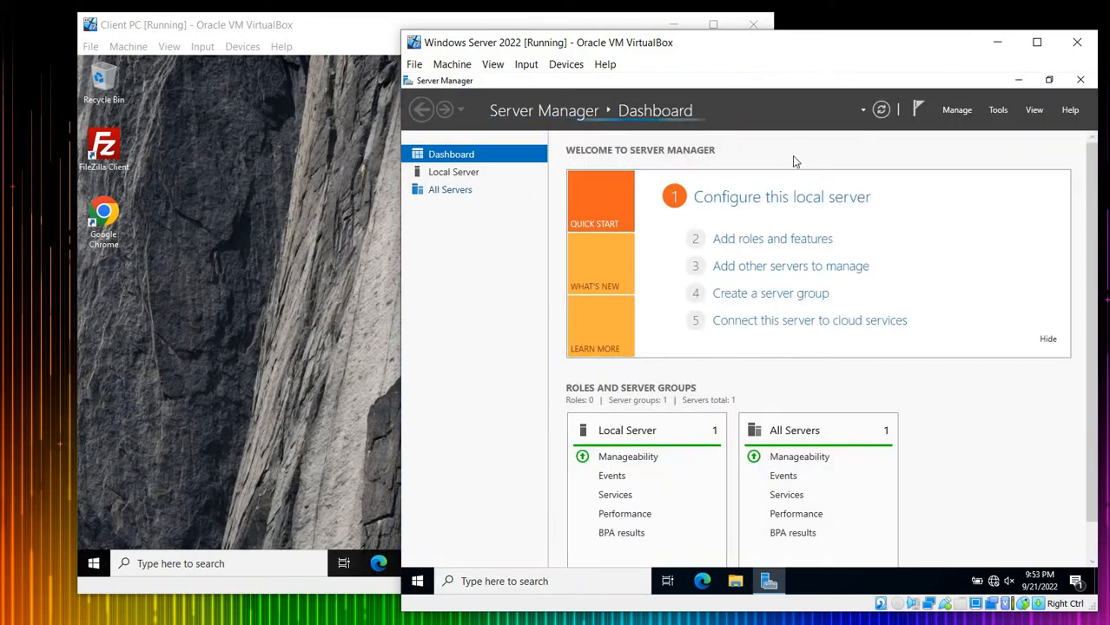
{"action": "left_click", "coordinate": [995, 109]}
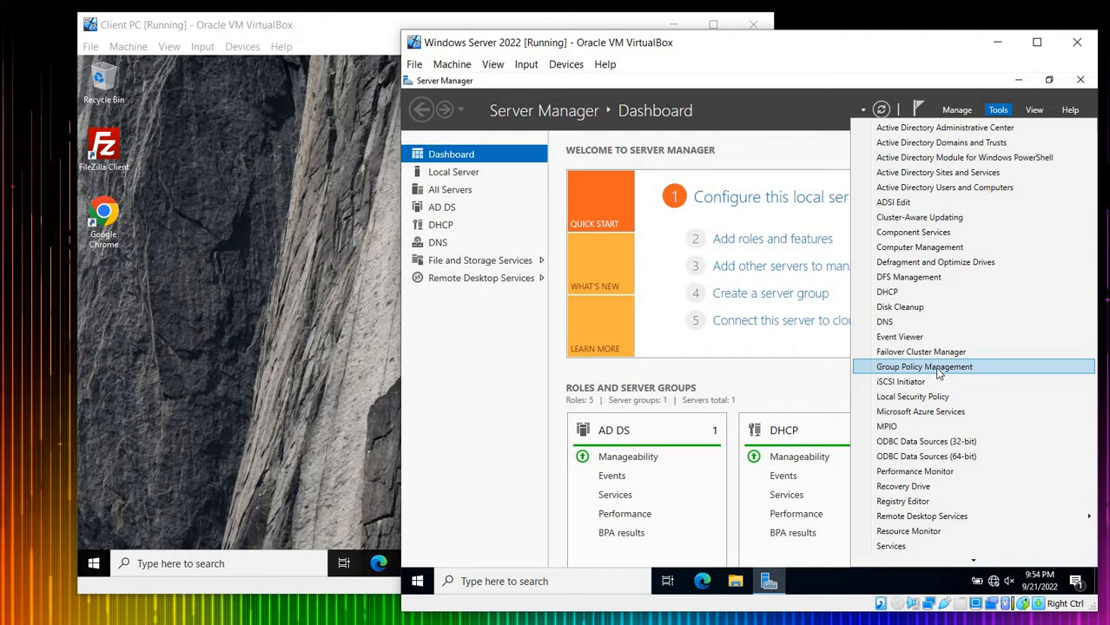
{"action": "left_click", "coordinate": [938, 369]}
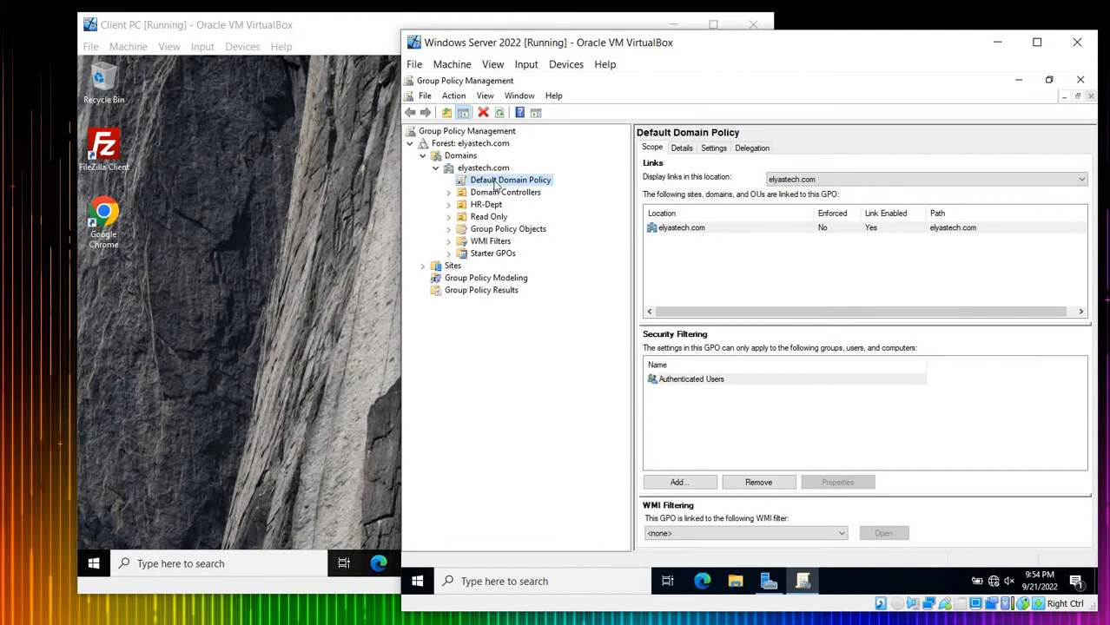
{"action": "right_click", "coordinate": [497, 186]}
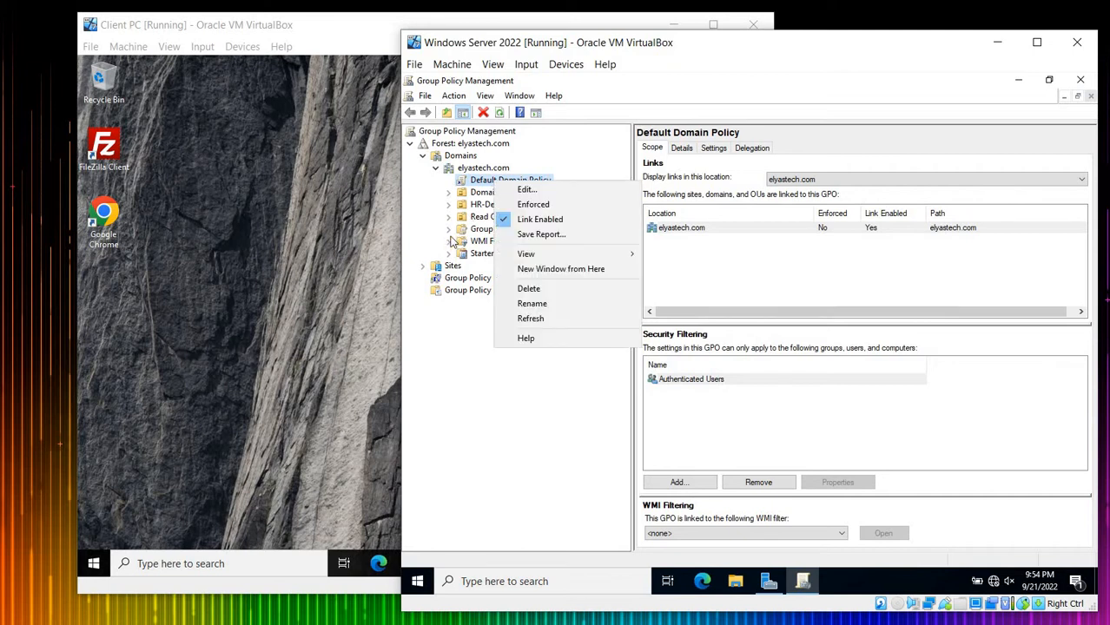
{"action": "left_click", "coordinate": [514, 441]}
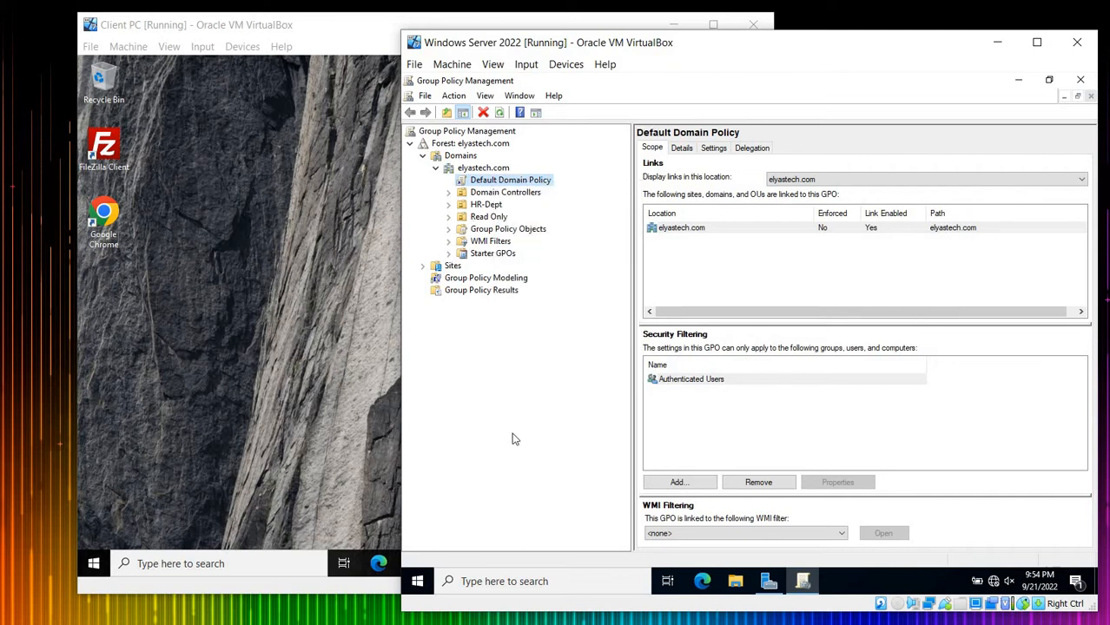
{"action": "right_click", "coordinate": [526, 184]}
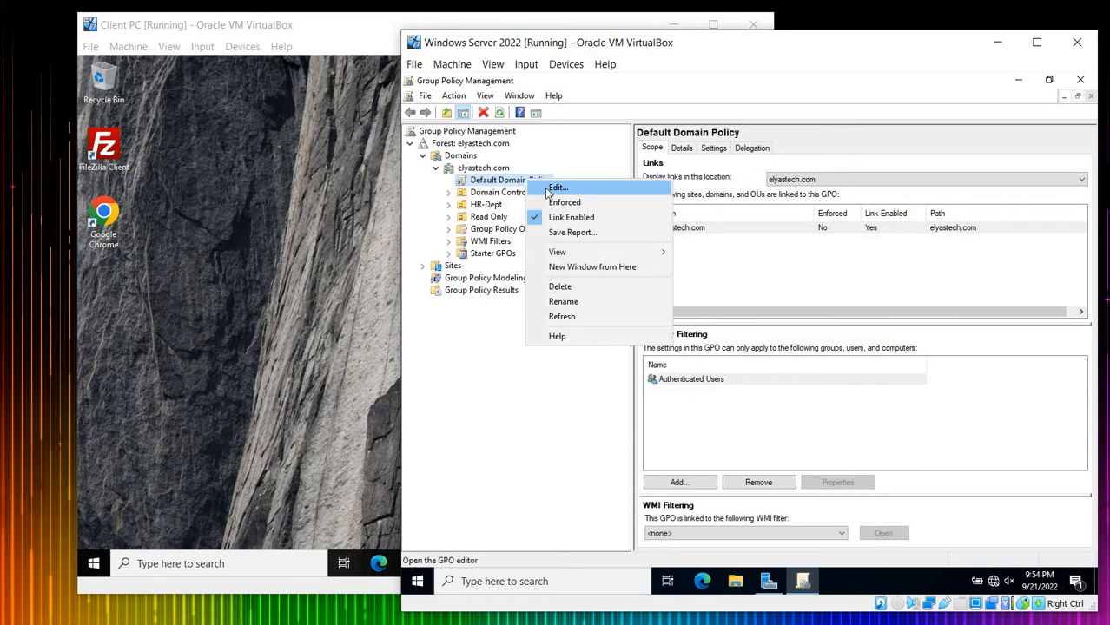
{"action": "left_click", "coordinate": [477, 424]}
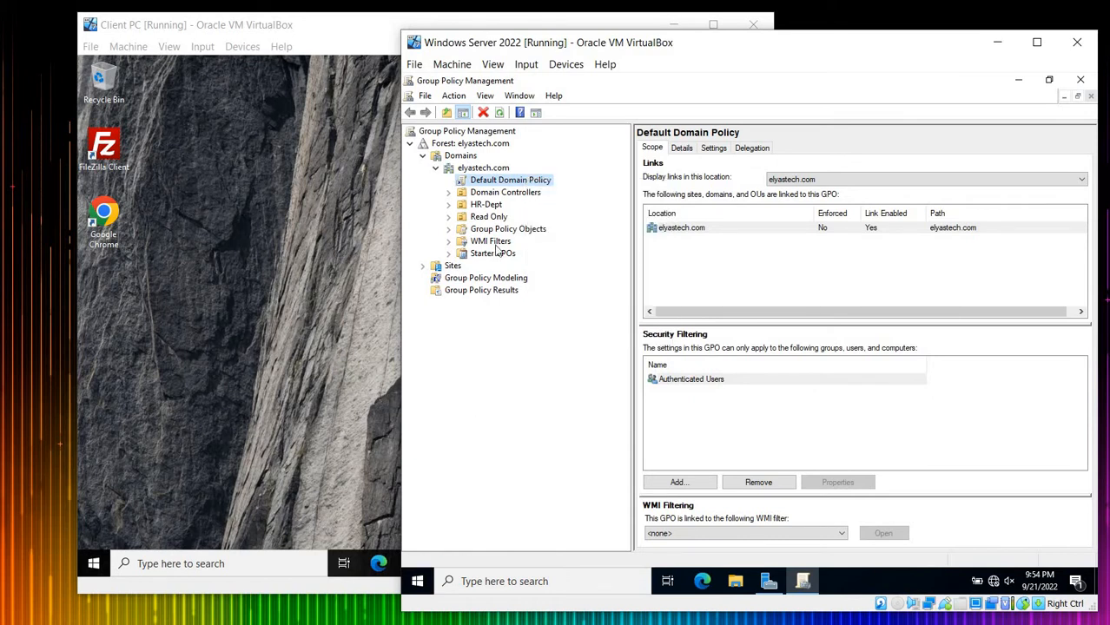
- Open the Default Domain Policy for editing and go to Account Lockout Policy in the computer's Windows security settings
{"action": "right_click", "coordinate": [495, 183]}
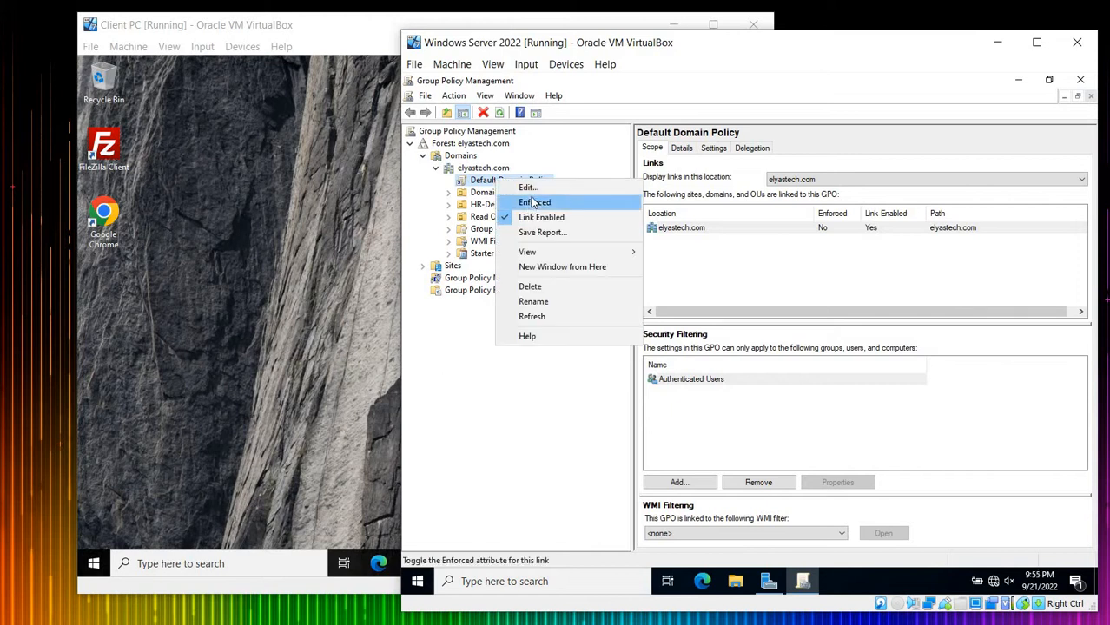
{"action": "left_click", "coordinate": [533, 192]}
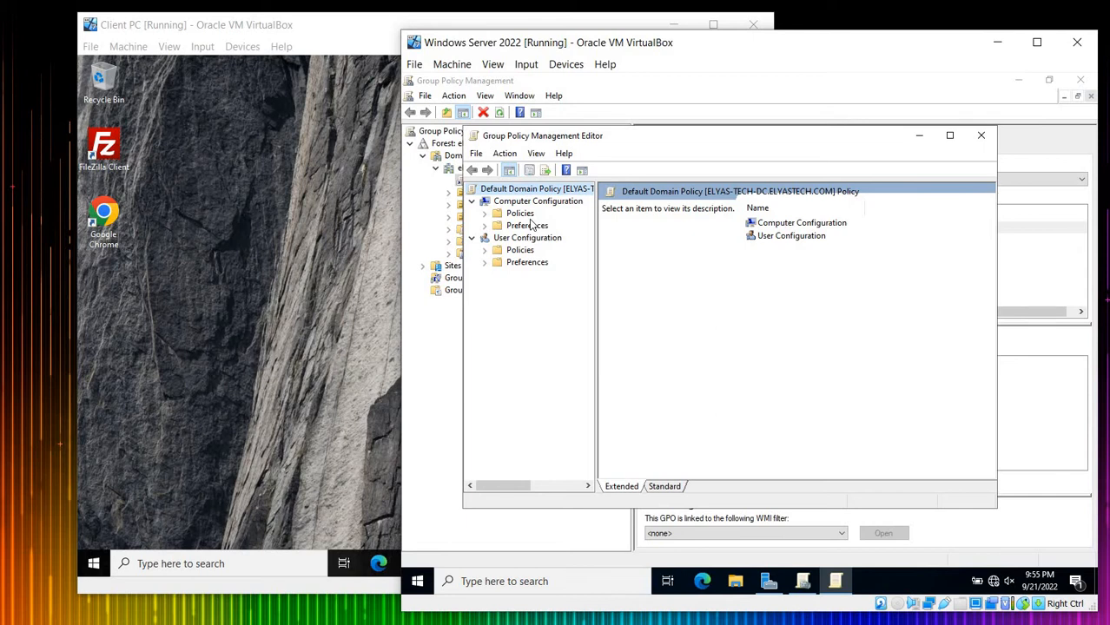
{"action": "left_click", "coordinate": [484, 214]}
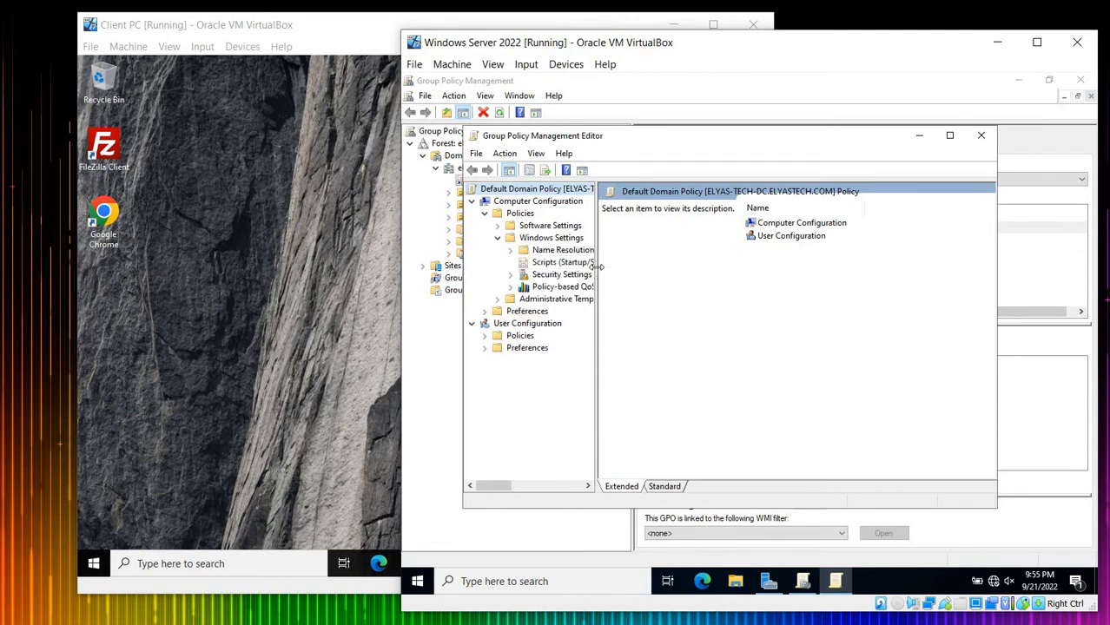
{"action": "left_click_drag", "start_coordinate": [597, 268], "coordinate": [638, 276]}
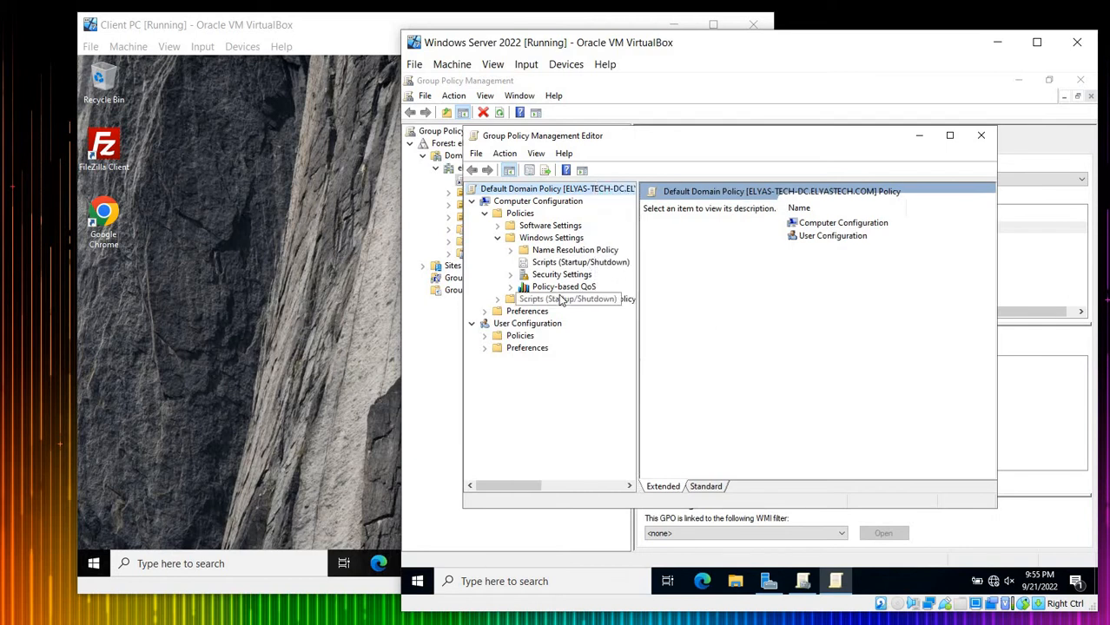
{"action": "left_click", "coordinate": [510, 275]}
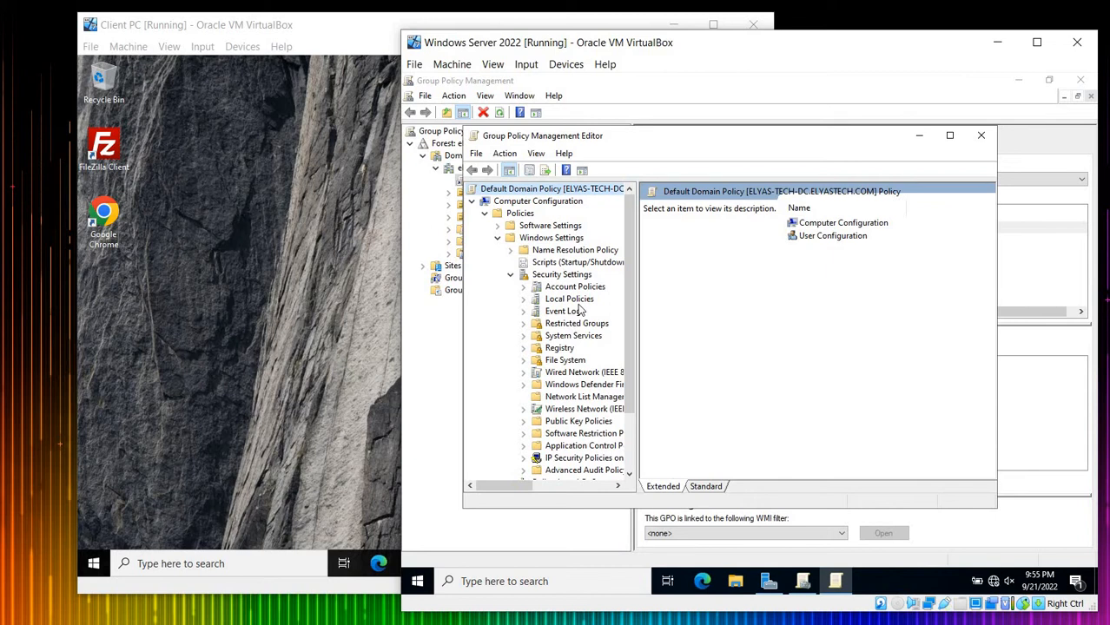
{"action": "left_click", "coordinate": [523, 287]}
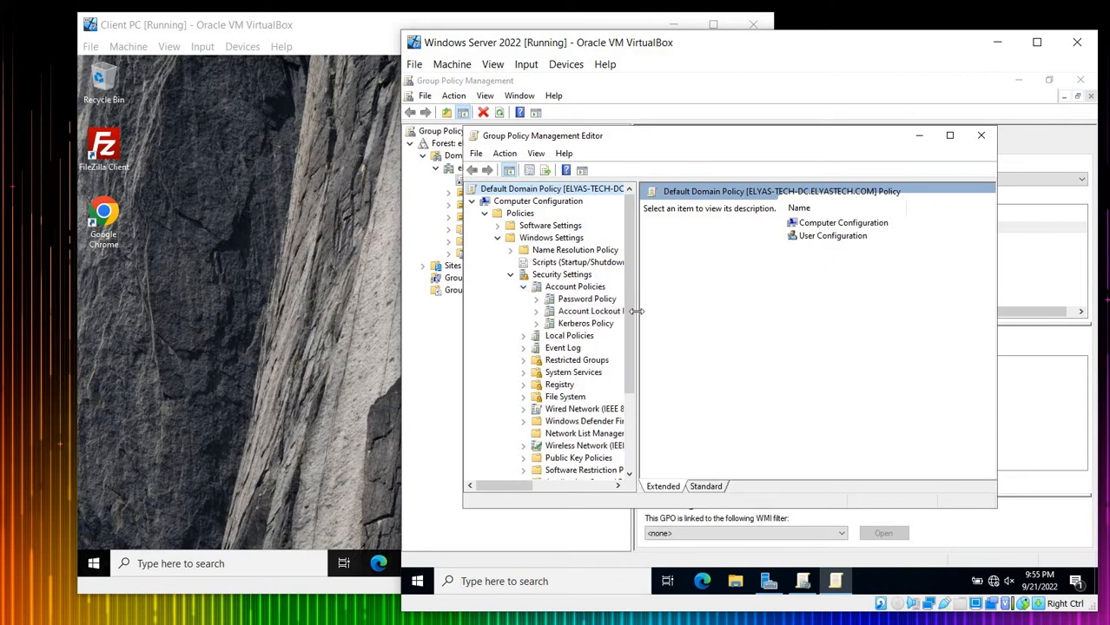
{"action": "left_click_drag", "start_coordinate": [636, 311], "coordinate": [675, 311]}
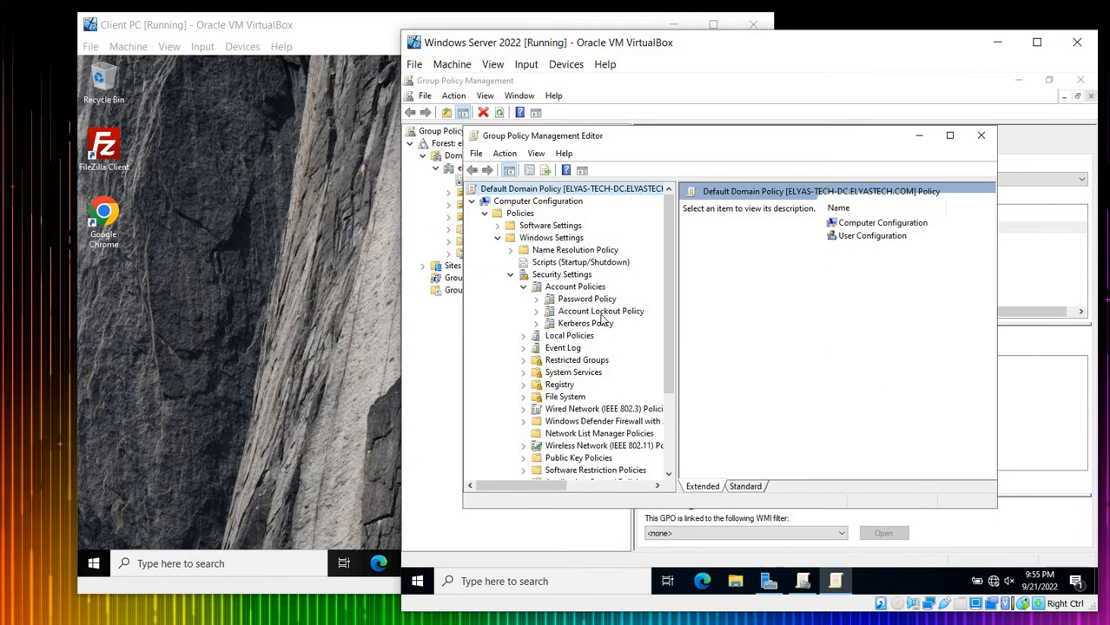
{"action": "left_click", "coordinate": [601, 314]}
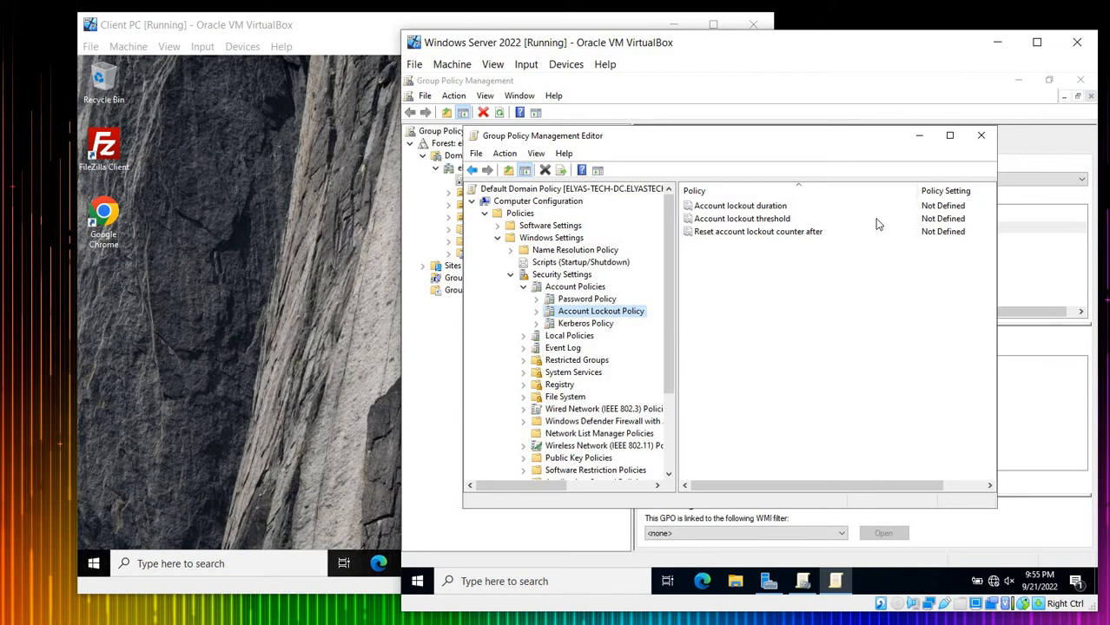
- Define the account lockout duration as 0 minutes and accept the suggested values for the related lockout policies
{"action": "double_click", "coordinate": [767, 209]}
{"action": "left_click", "coordinate": [637, 233]}
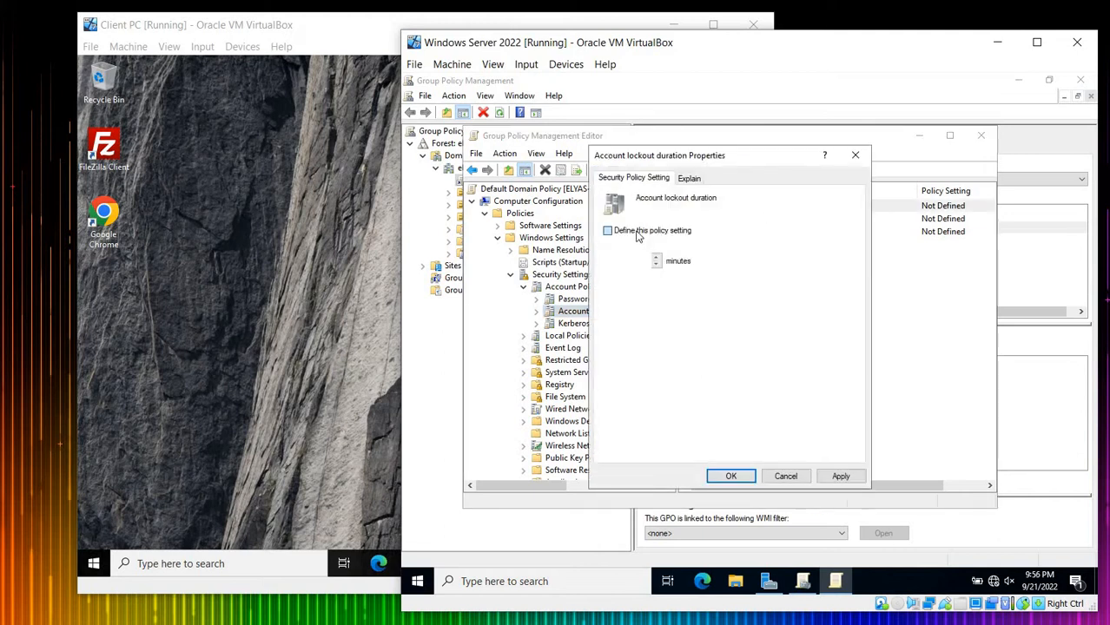
{"action": "double_click", "coordinate": [641, 260]}
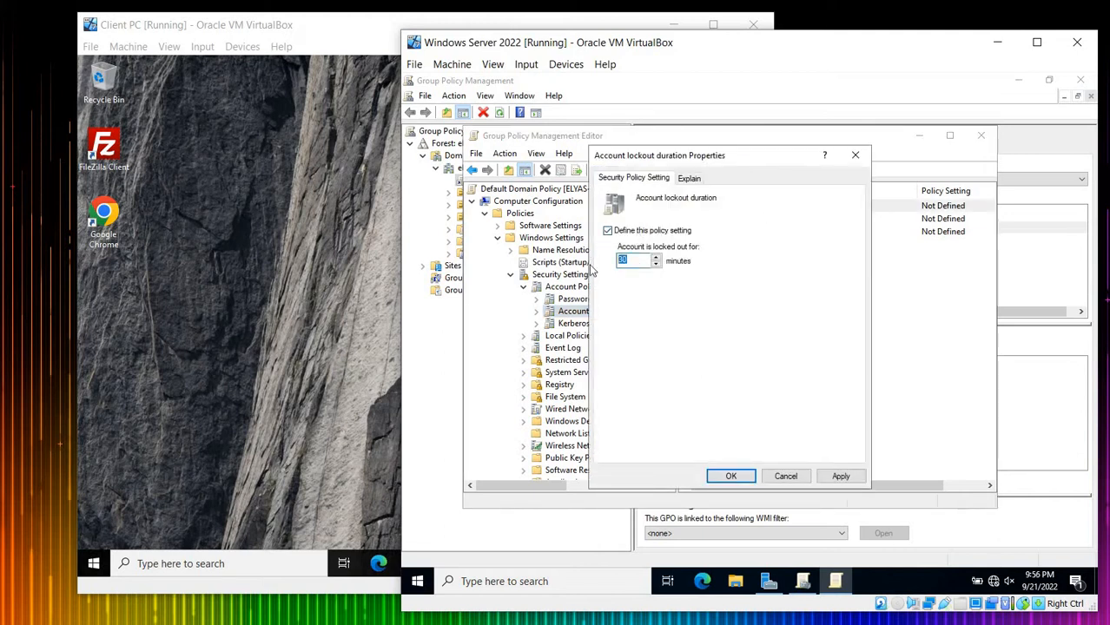
{"action": "type", "text": "0"}
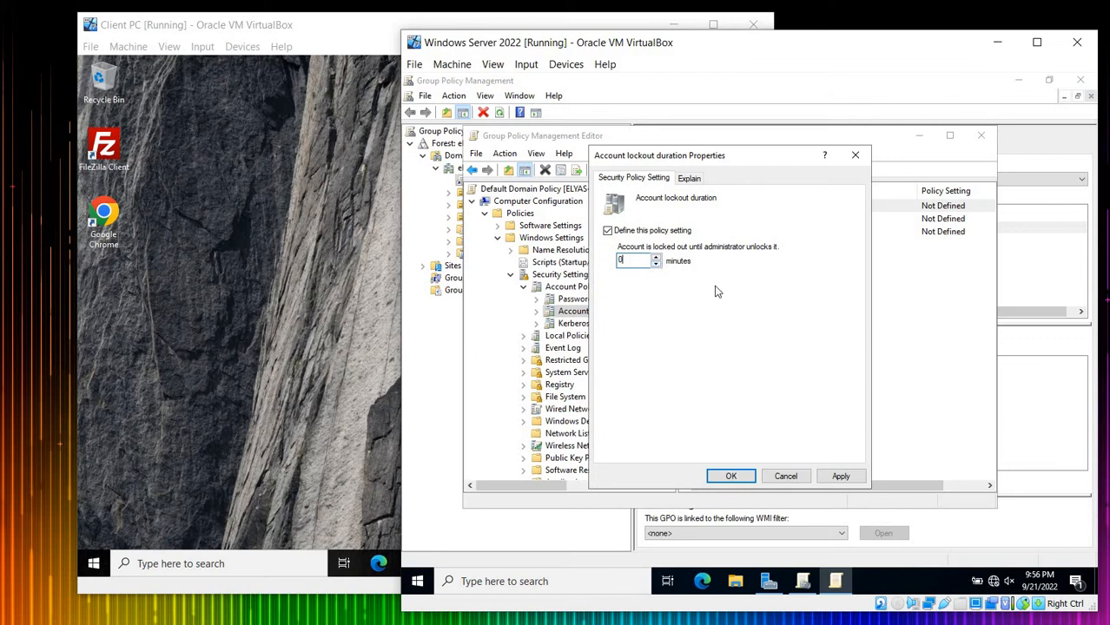
{"action": "left_click", "coordinate": [837, 477]}
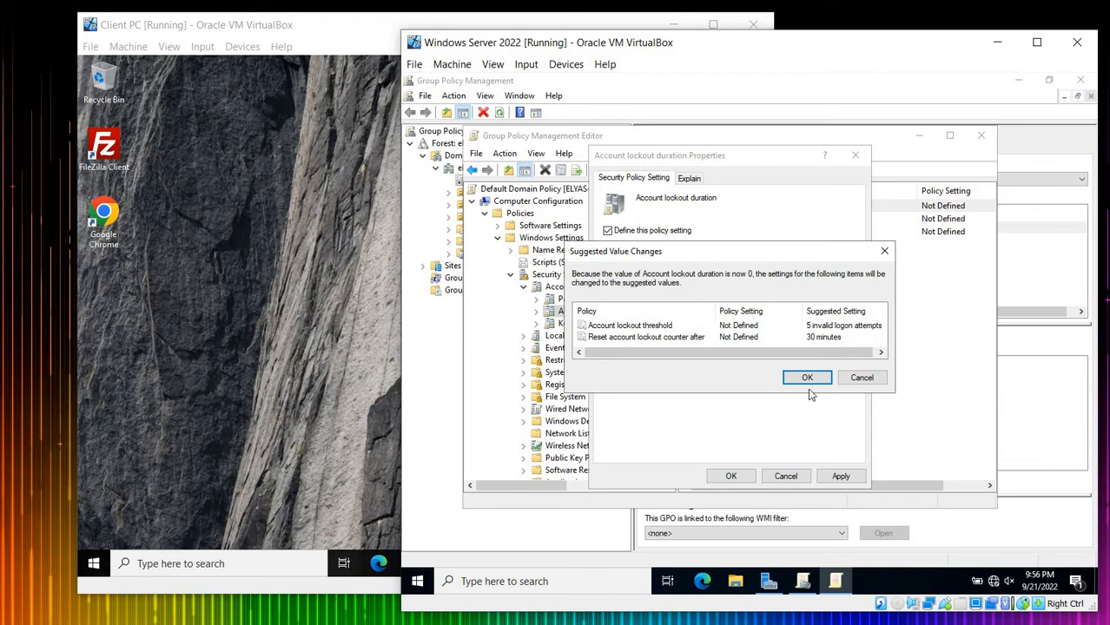
{"action": "left_click", "coordinate": [808, 379]}
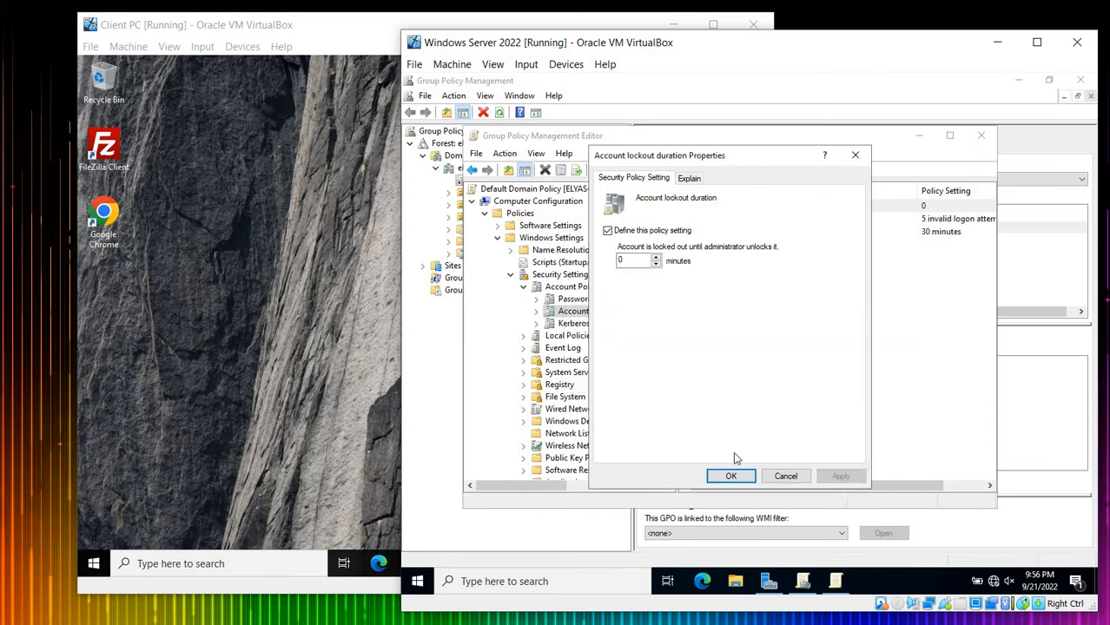
{"action": "left_click", "coordinate": [730, 476]}
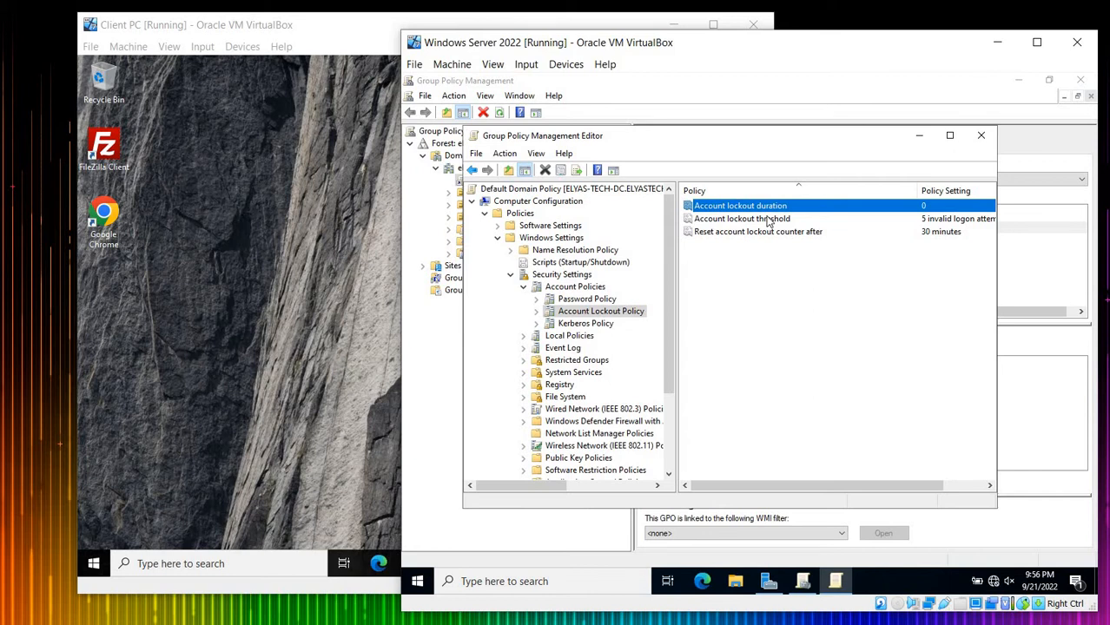
- Set the account lockout threshold to 3 invalid logon attempts and apply it
{"action": "double_click", "coordinate": [768, 221]}
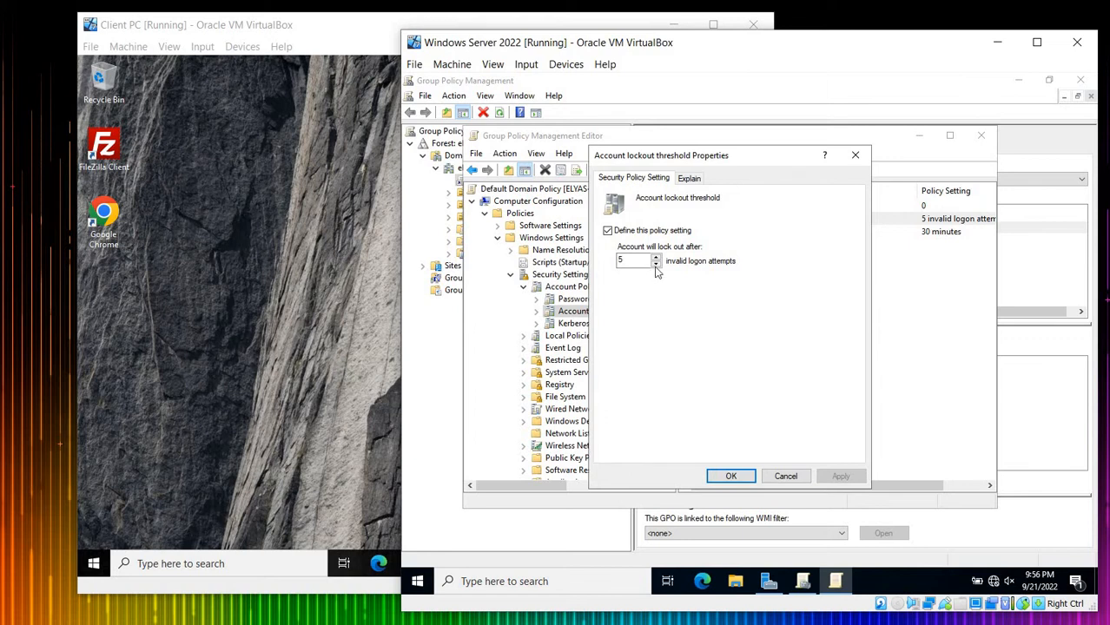
{"action": "left_click", "coordinate": [655, 265]}
{"action": "left_click", "coordinate": [656, 265]}
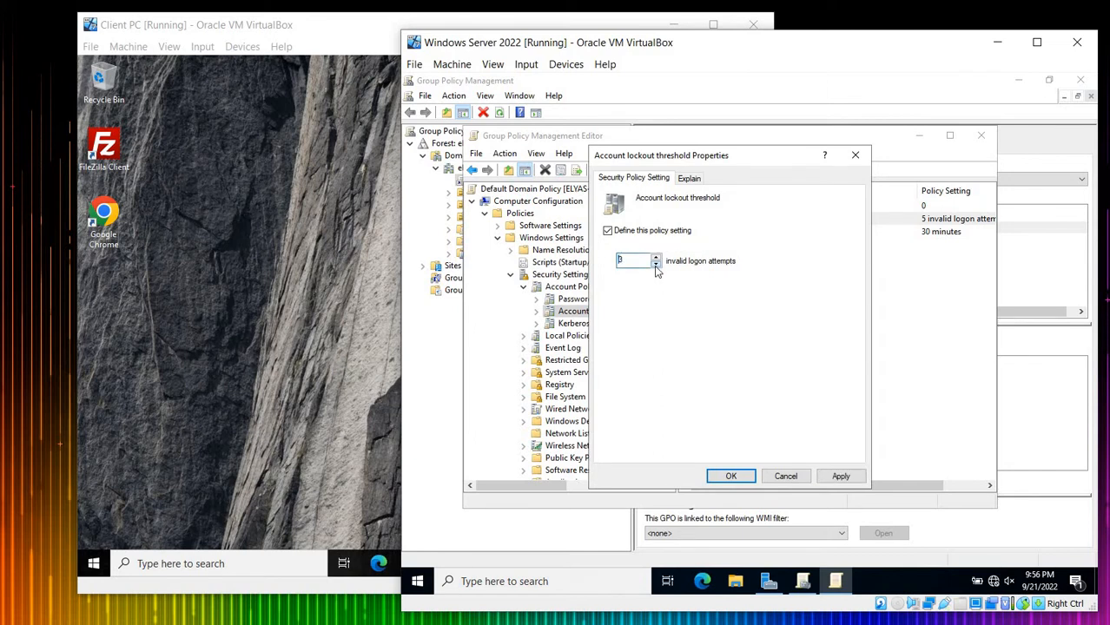
{"action": "left_click", "coordinate": [655, 266]}
{"action": "left_click", "coordinate": [831, 476]}
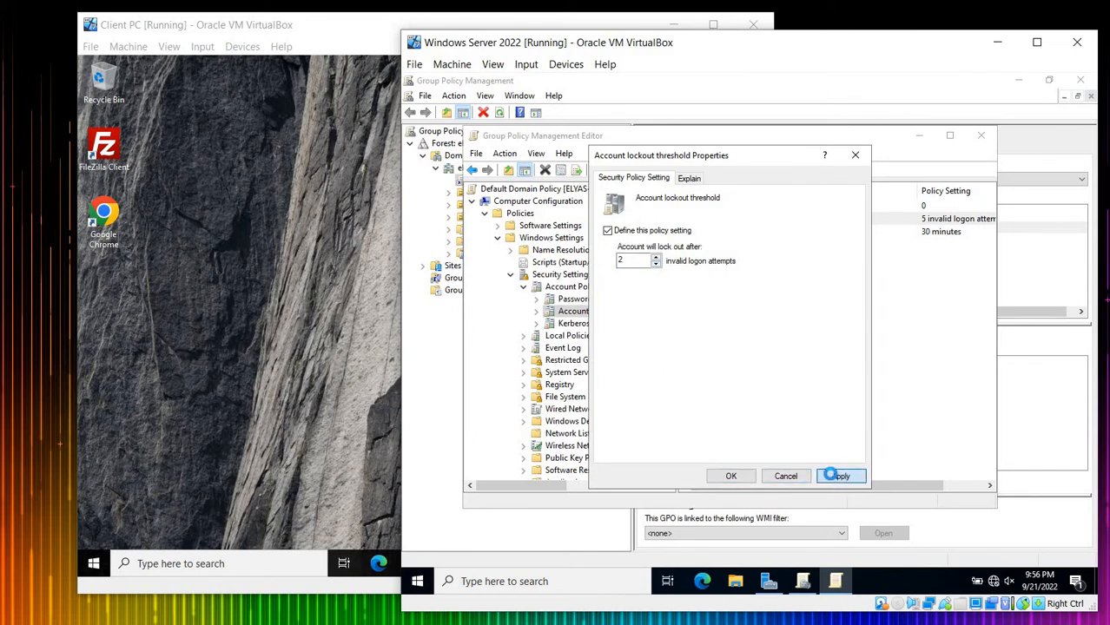
{"action": "left_click", "coordinate": [656, 260]}
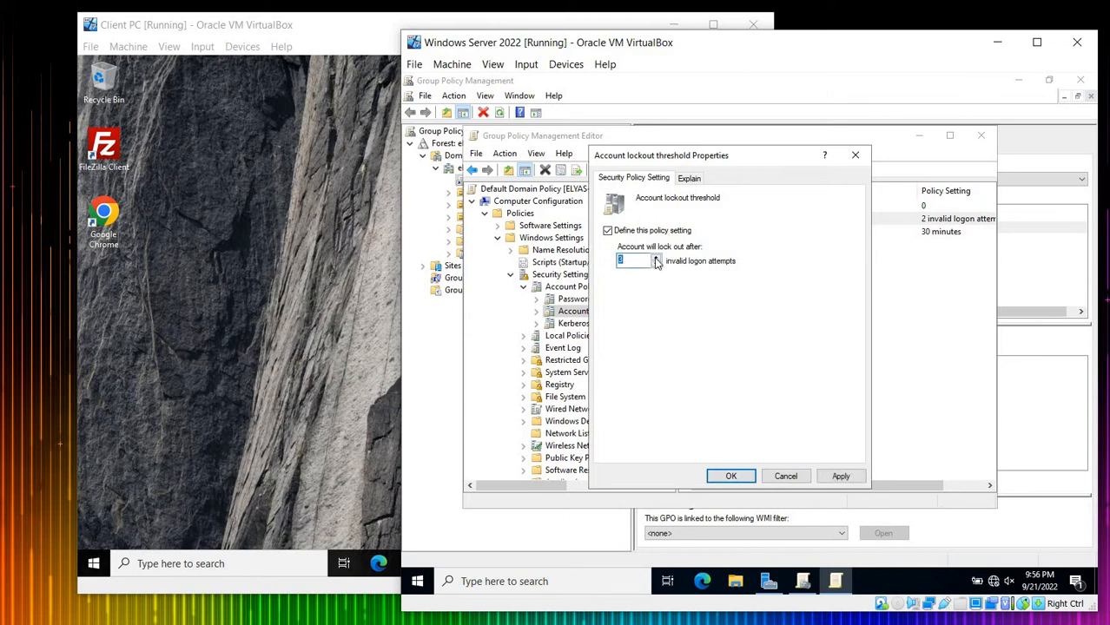
{"action": "left_click", "coordinate": [834, 478]}
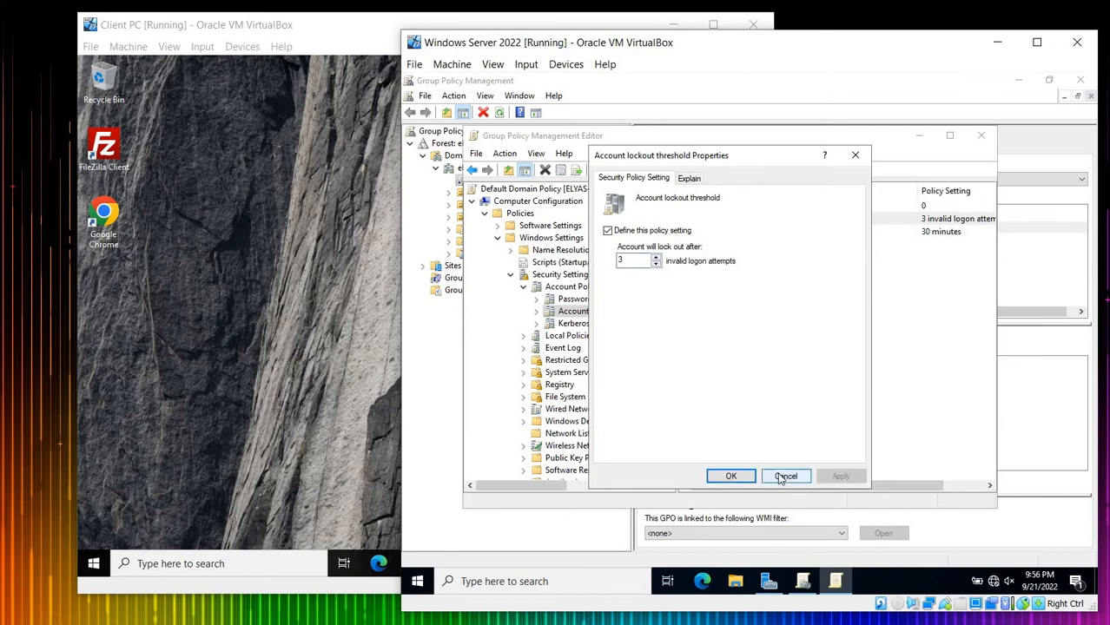
{"action": "left_click", "coordinate": [733, 476]}
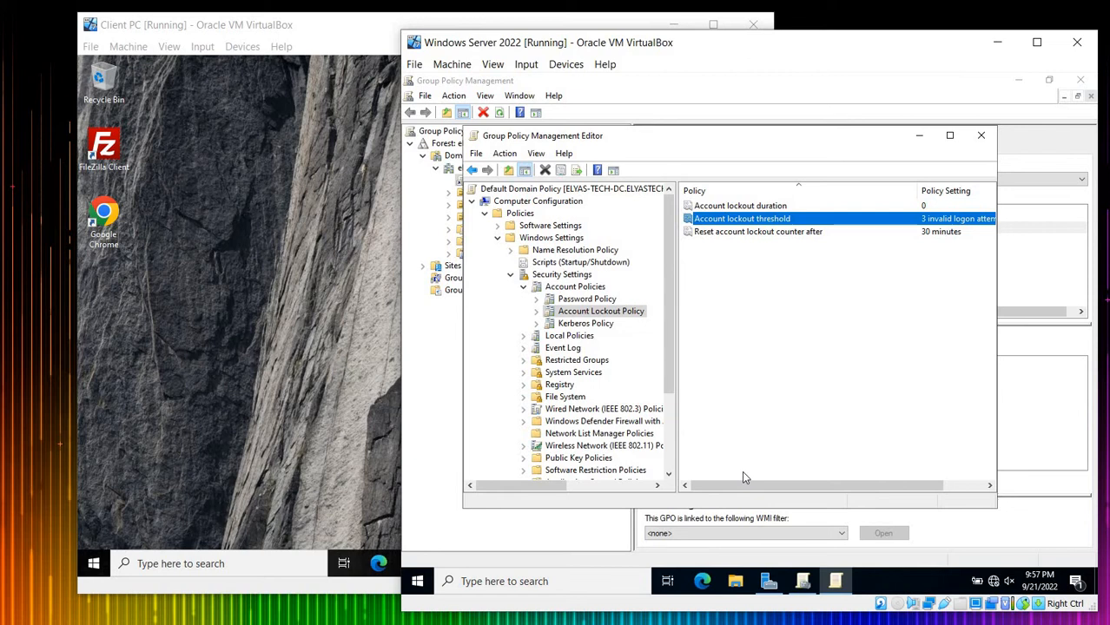
- Read the explanation of the account lockout duration policy in its properties
{"action": "left_click", "coordinate": [765, 235]}
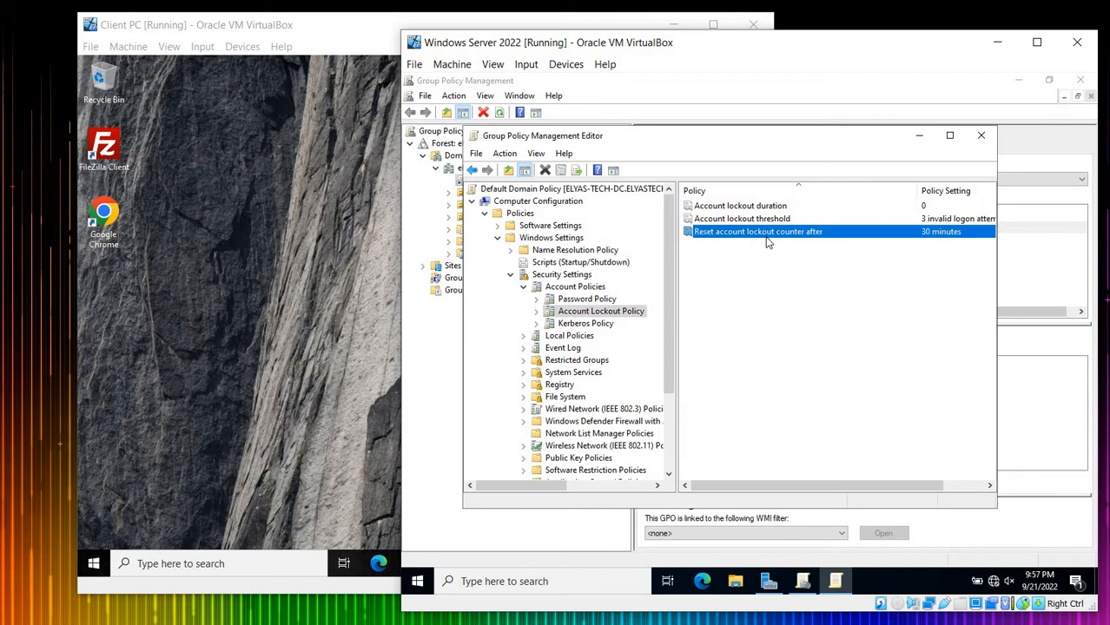
{"action": "left_click", "coordinate": [764, 210]}
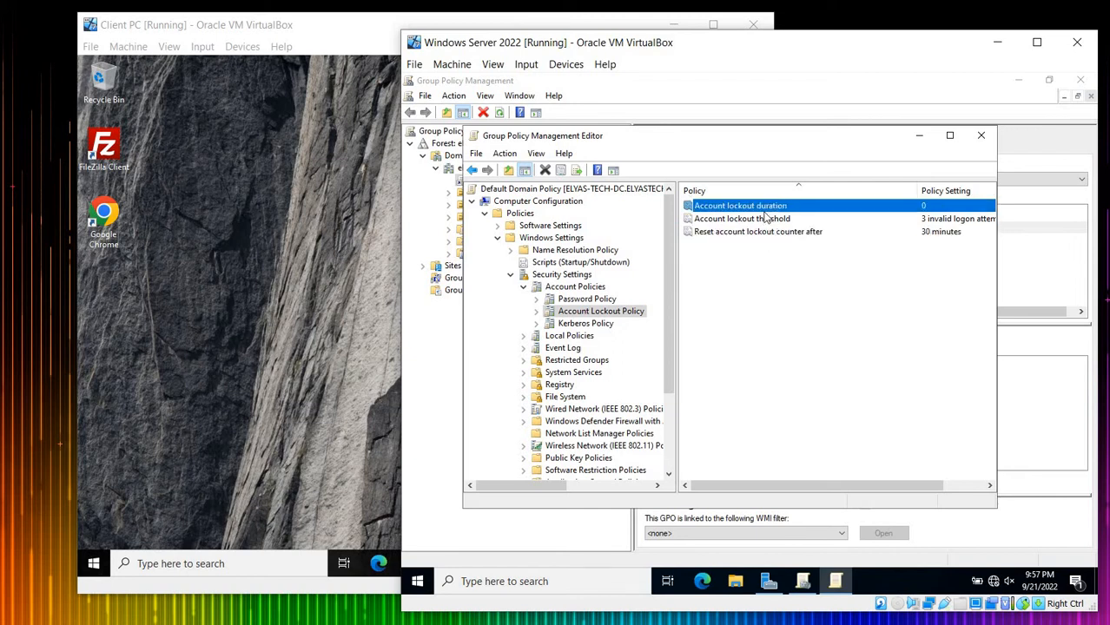
{"action": "double_click", "coordinate": [764, 209]}
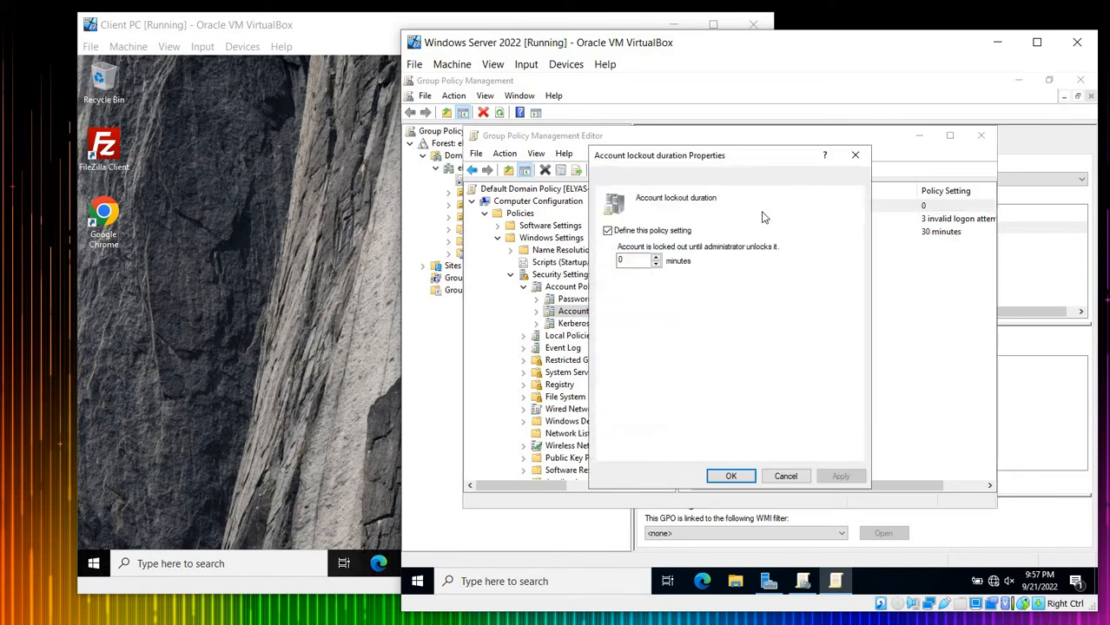
{"action": "left_click", "coordinate": [697, 179]}
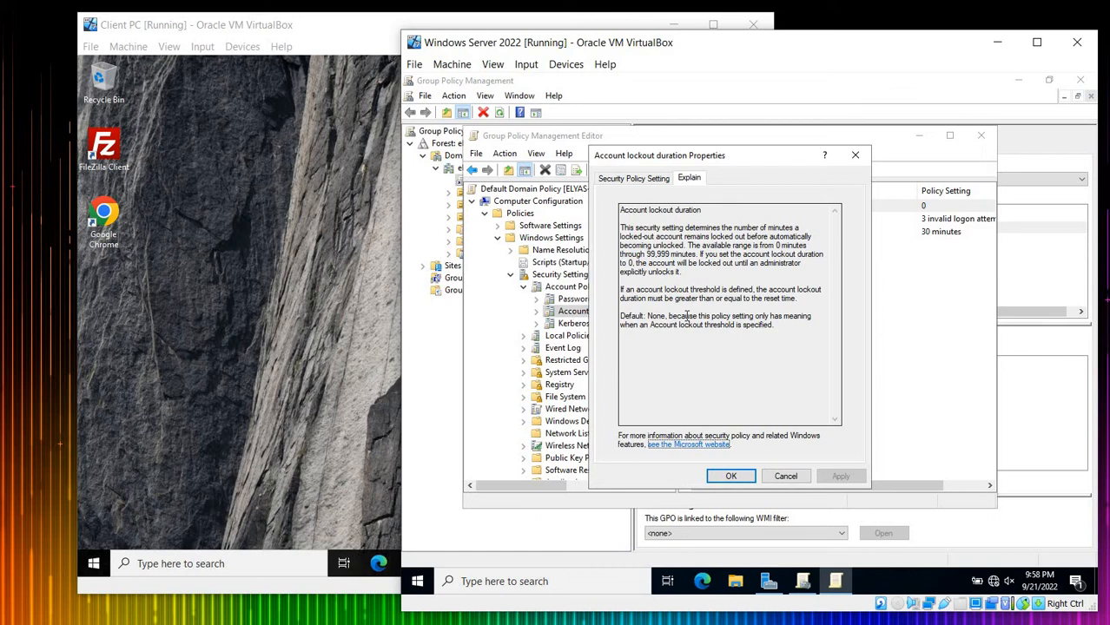
- Close the lockout duration properties, the policy editor, Group Policy Management and Server Manager
{"action": "left_click", "coordinate": [732, 477]}
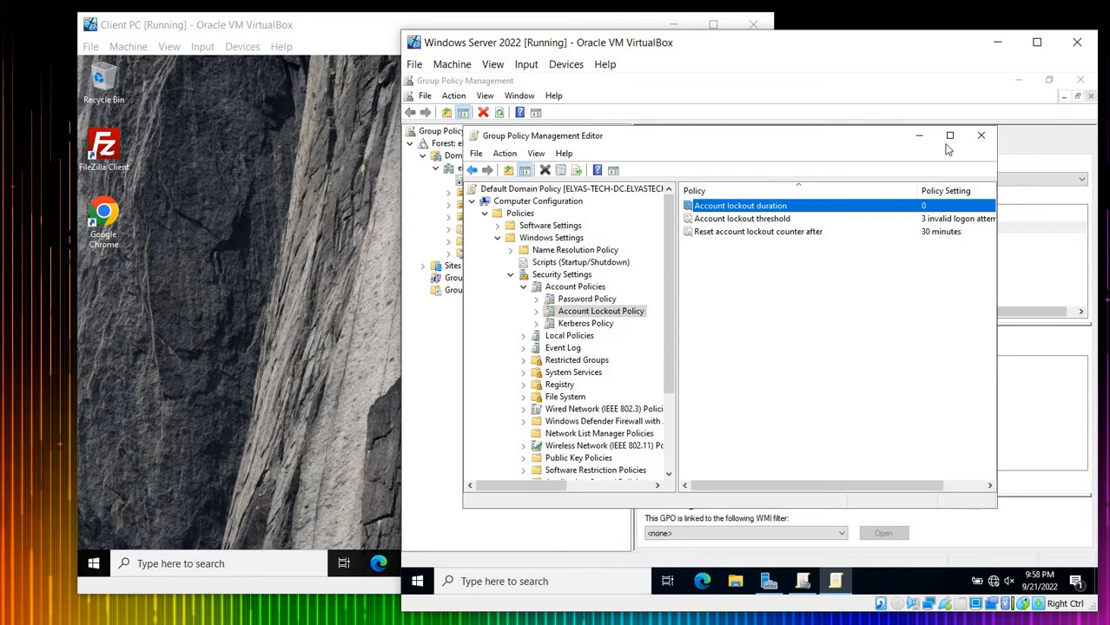
{"action": "left_click", "coordinate": [981, 137]}
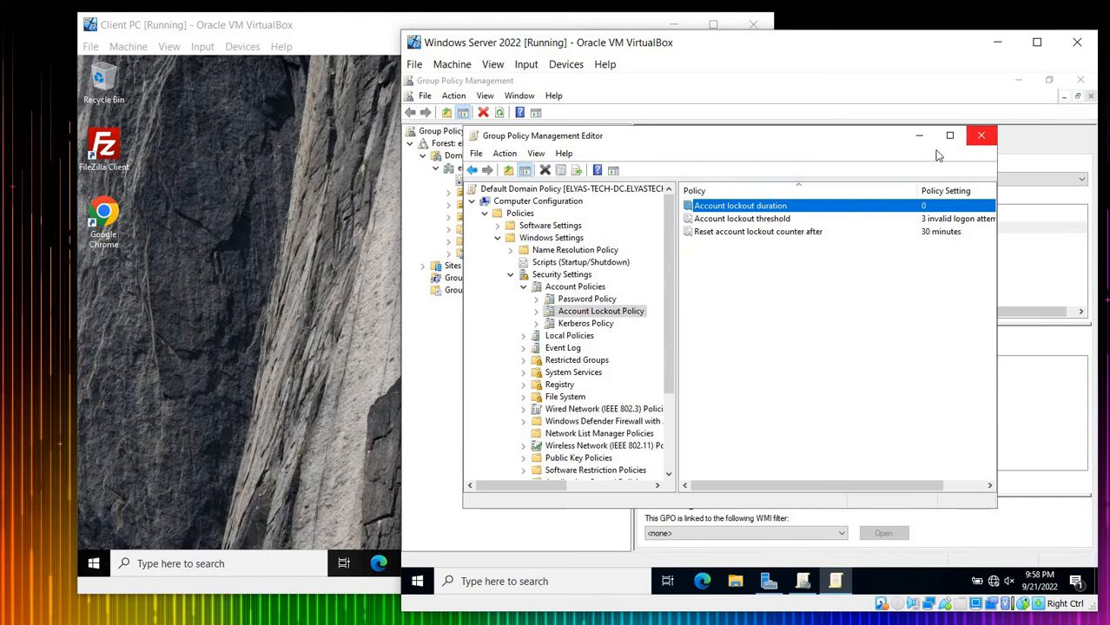
{"action": "left_click", "coordinate": [1081, 80]}
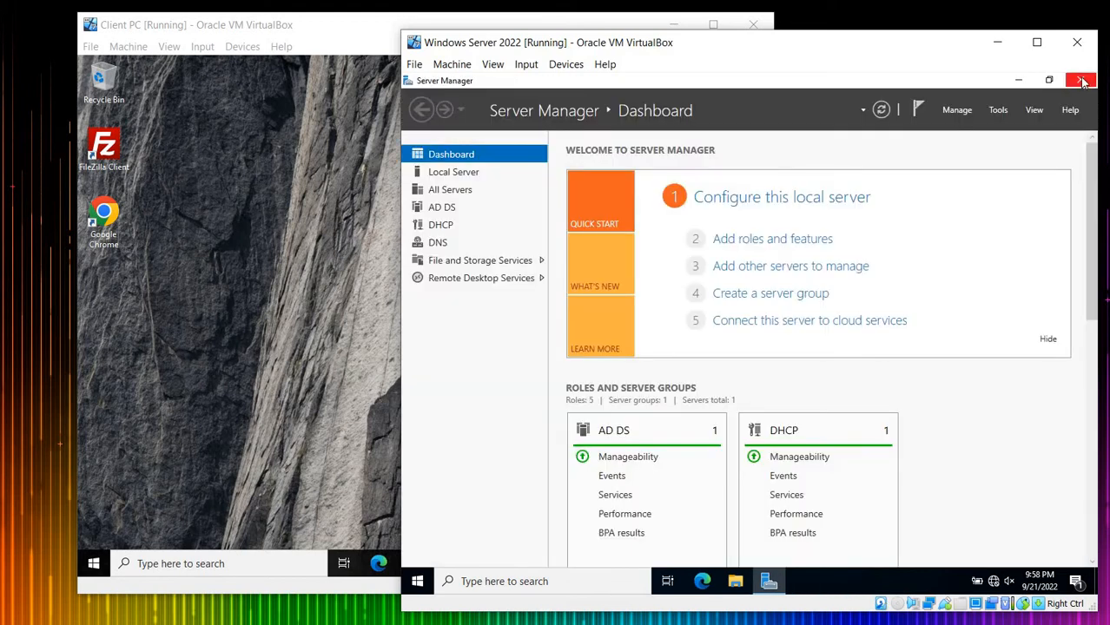
{"action": "left_click", "coordinate": [1081, 80]}
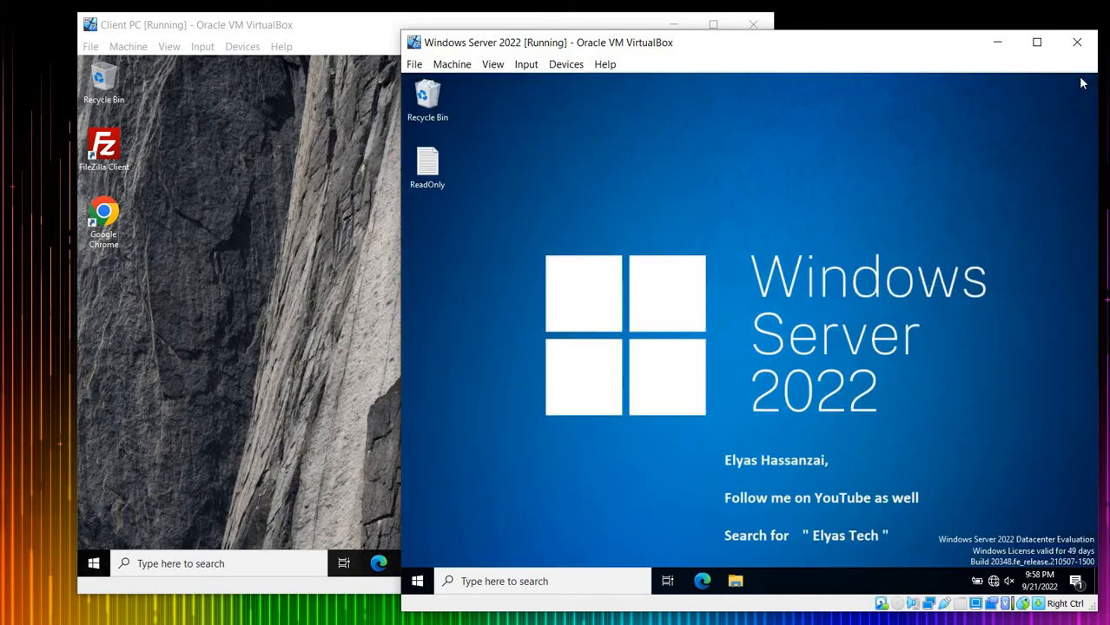
- Force a Group Policy update on the server by running gpupdate /force in Command Prompt
{"action": "left_click", "coordinate": [425, 584]}
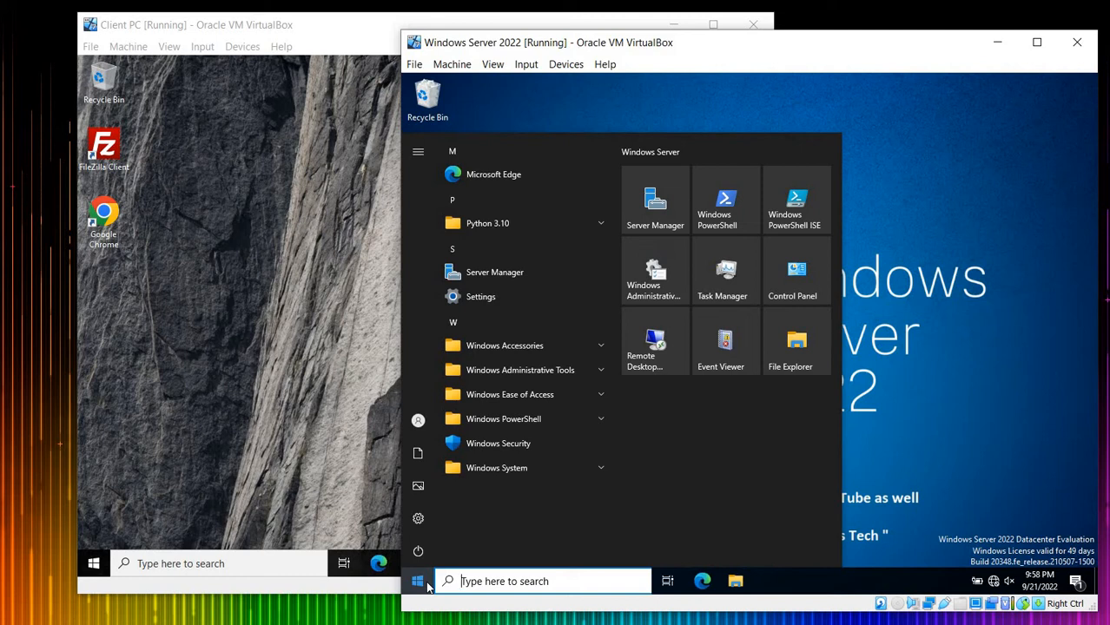
{"action": "type", "text": "cmd"}
{"action": "key", "text": "Return"}
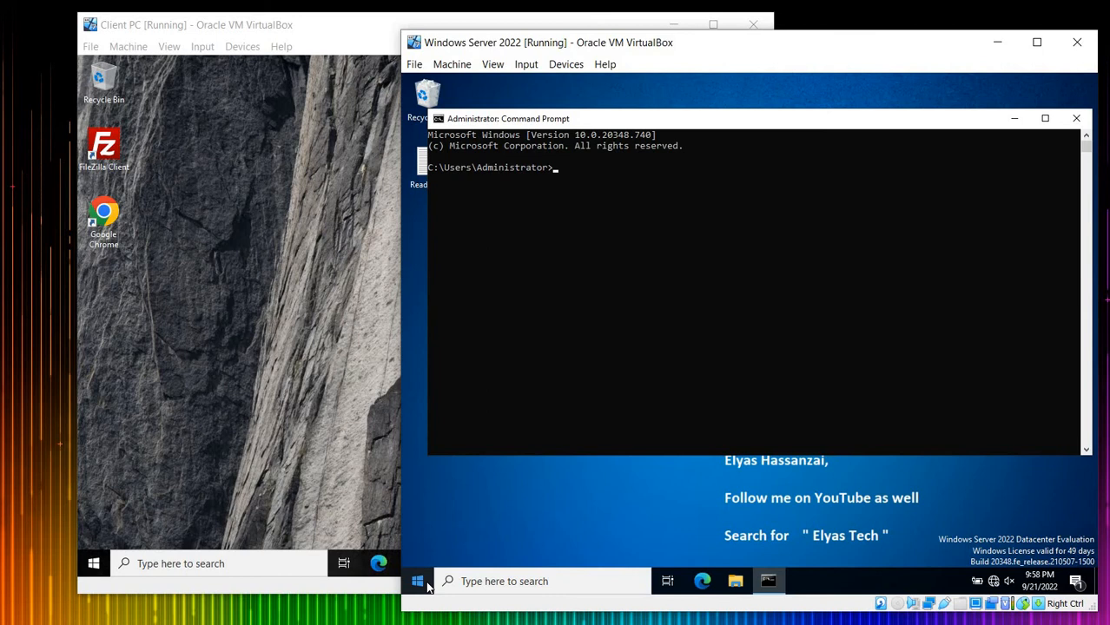
{"action": "type", "text": "gpupdate /force"}
{"action": "key", "text": "Return"}
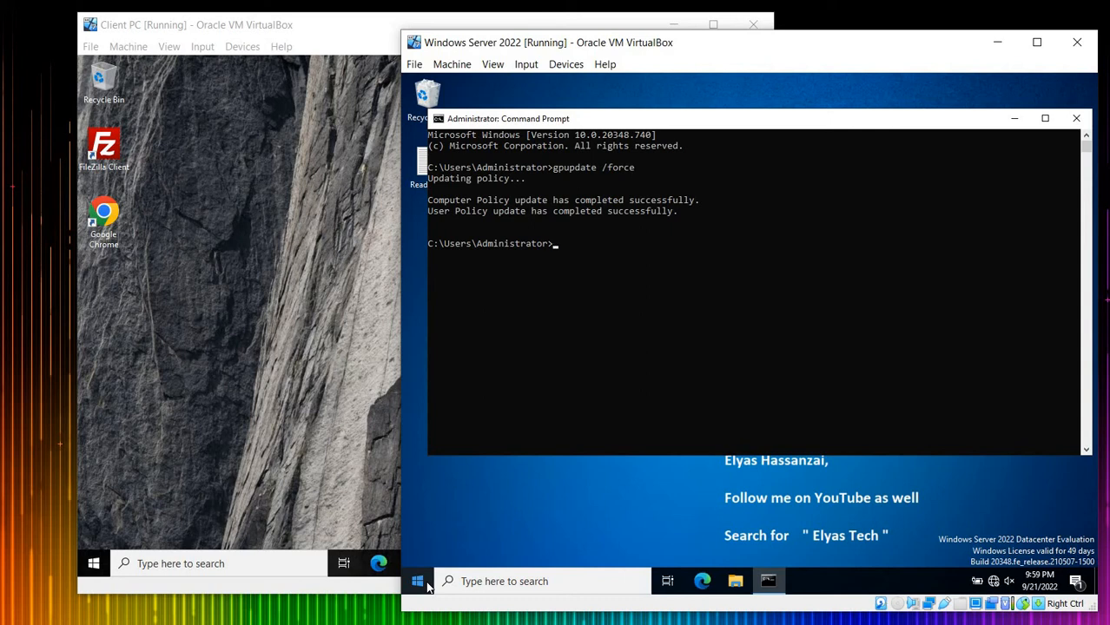
- Lock the user session on the Client PC virtual machine and bring up its password sign-in screen
{"action": "left_click", "coordinate": [224, 444]}
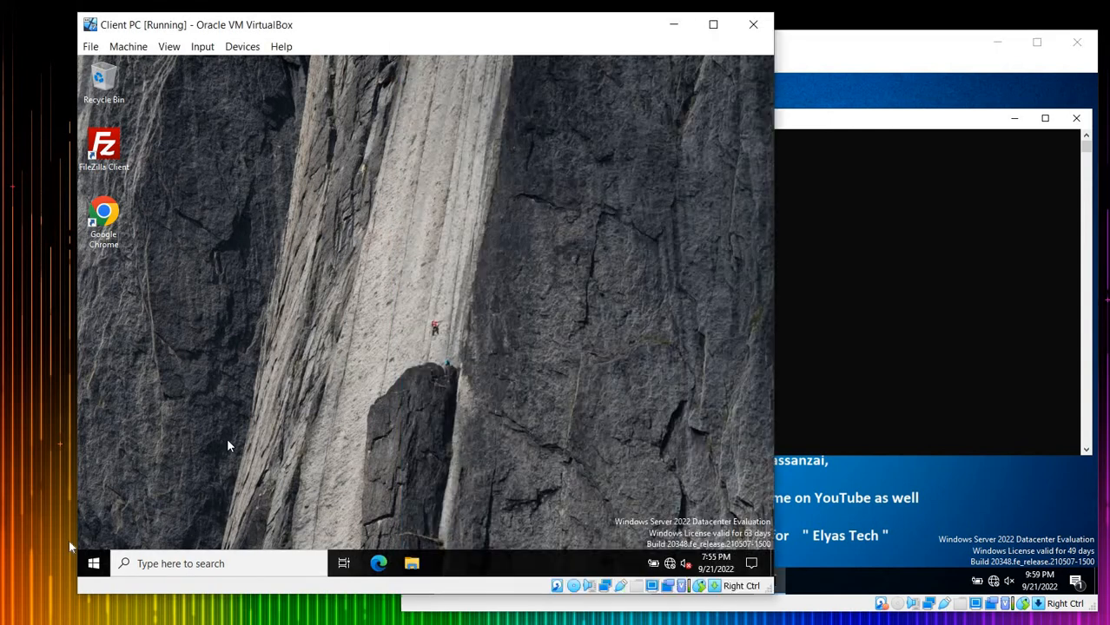
{"action": "left_click", "coordinate": [93, 564]}
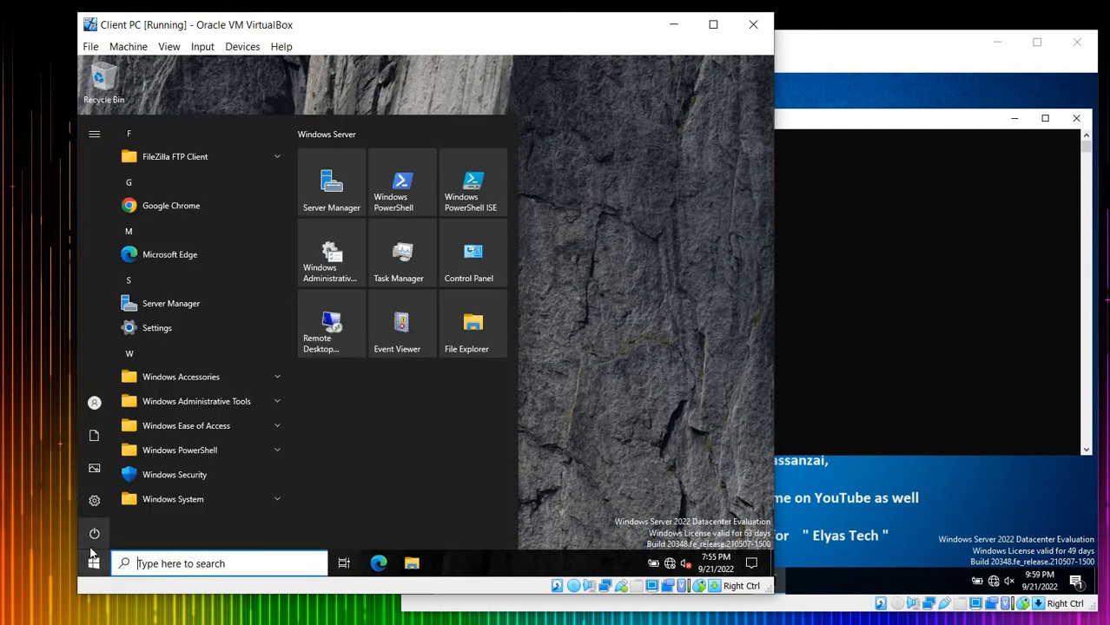
{"action": "mouse_move", "coordinate": [89, 439]}
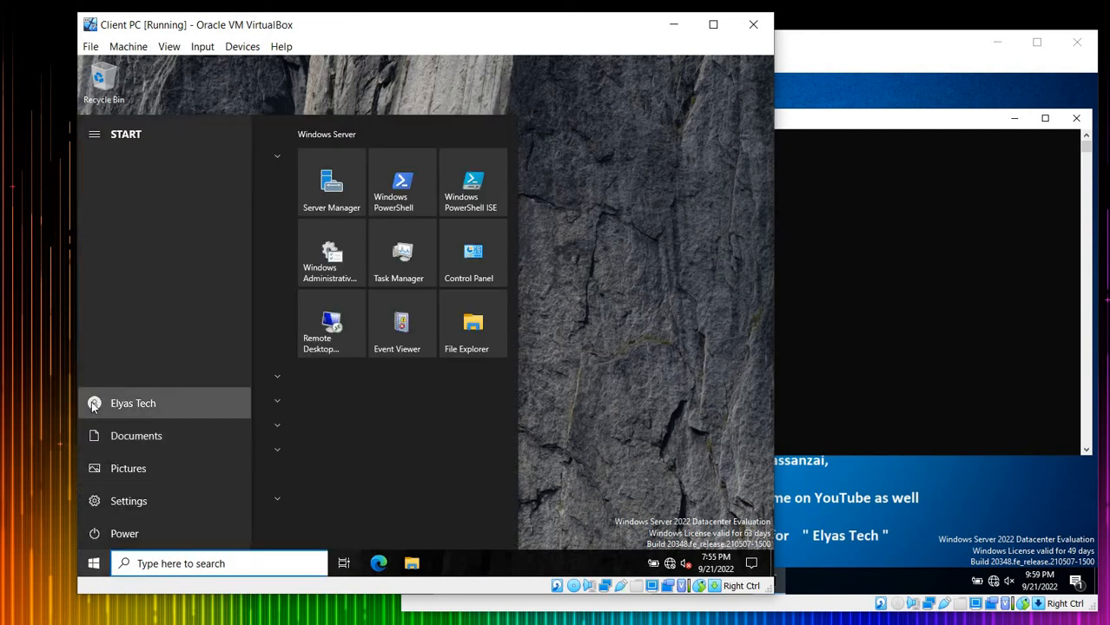
{"action": "left_click", "coordinate": [92, 406]}
{"action": "left_click", "coordinate": [126, 369]}
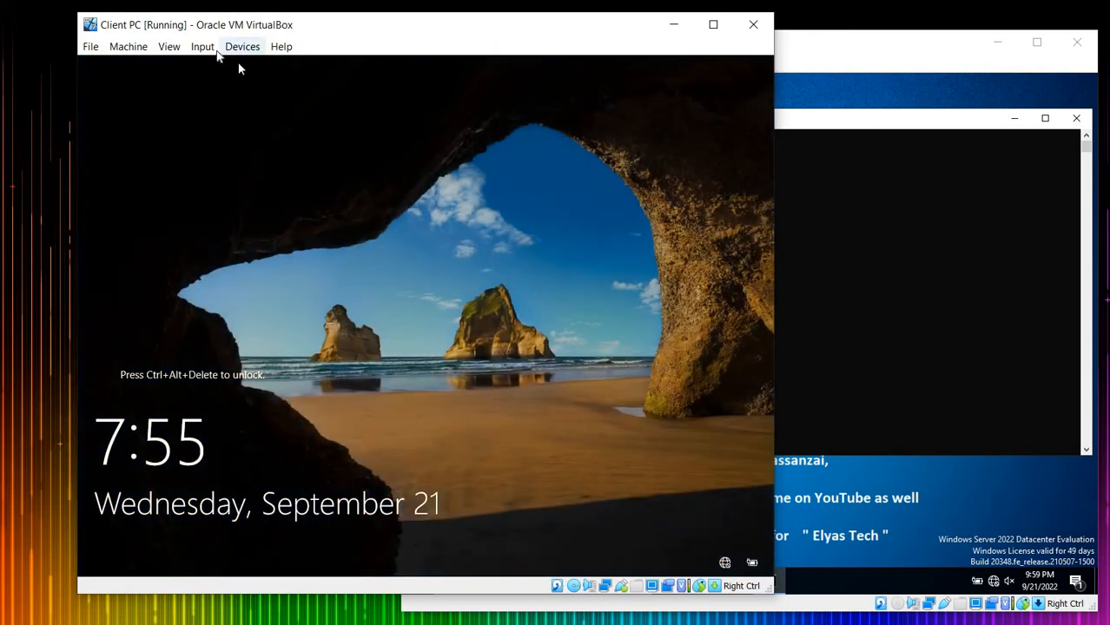
{"action": "left_click", "coordinate": [202, 46]}
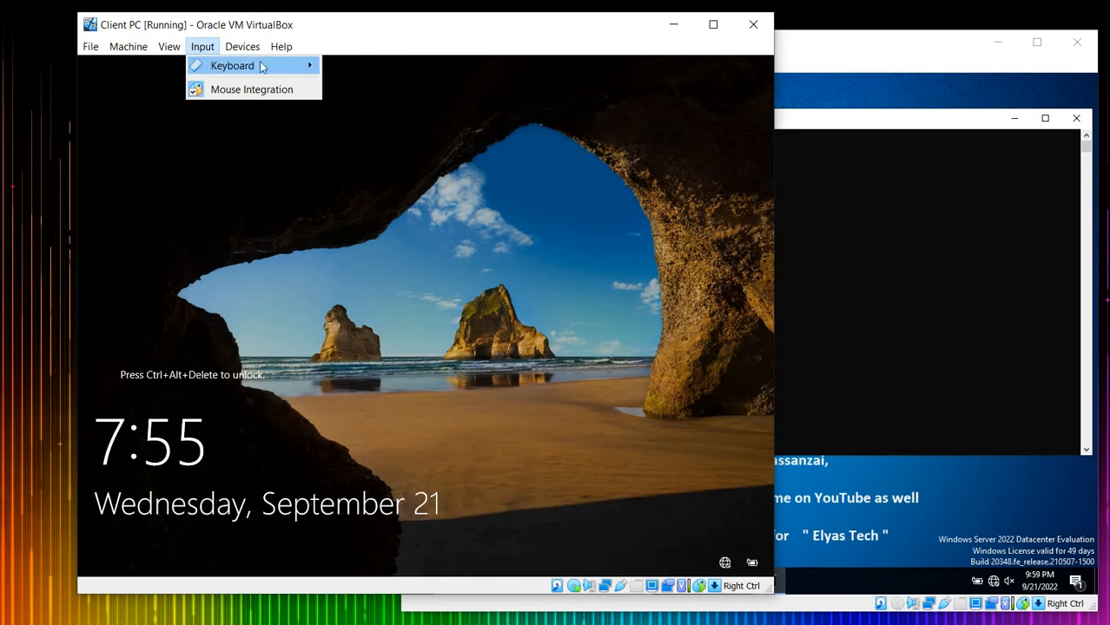
{"action": "mouse_move", "coordinate": [261, 66]}
{"action": "left_click", "coordinate": [387, 111]}
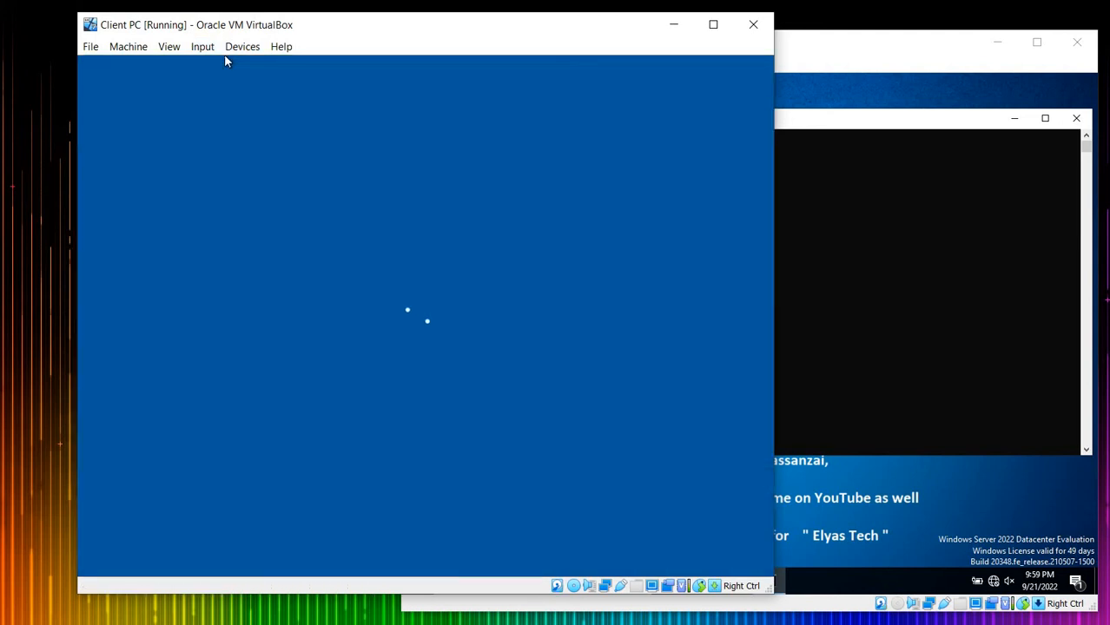
- Try signing in on the Client PC repeatedly with an incorrect account password to exceed the lockout threshold
{"action": "type", "text": "********"}
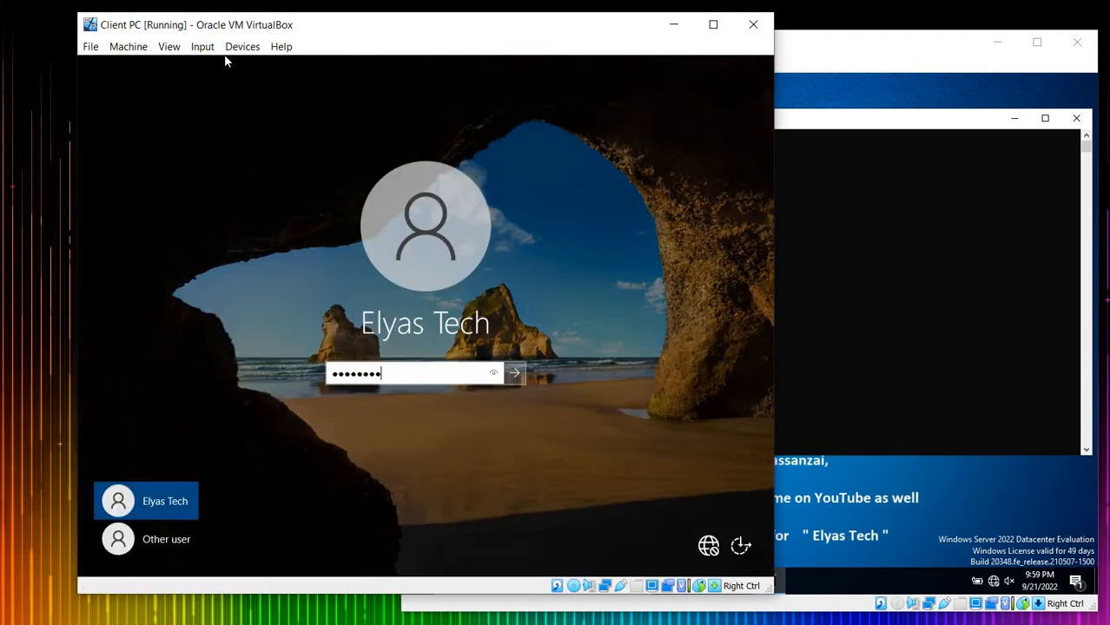
{"action": "key", "text": "Return"}
{"action": "key", "text": "Return"}
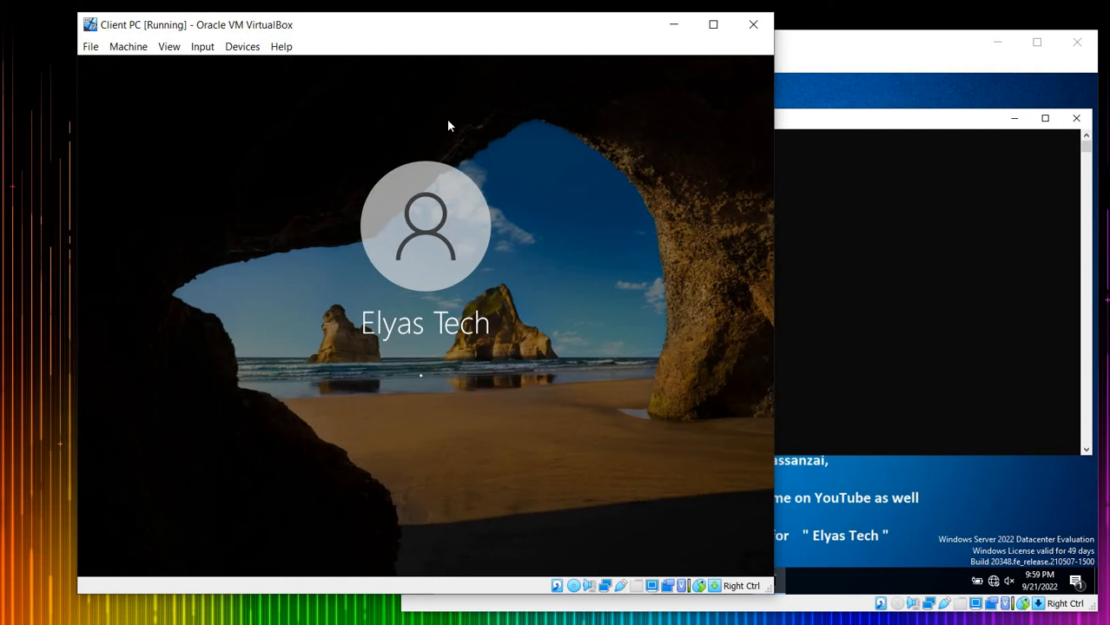
{"action": "type", "text": "********"}
{"action": "key", "text": "Return"}
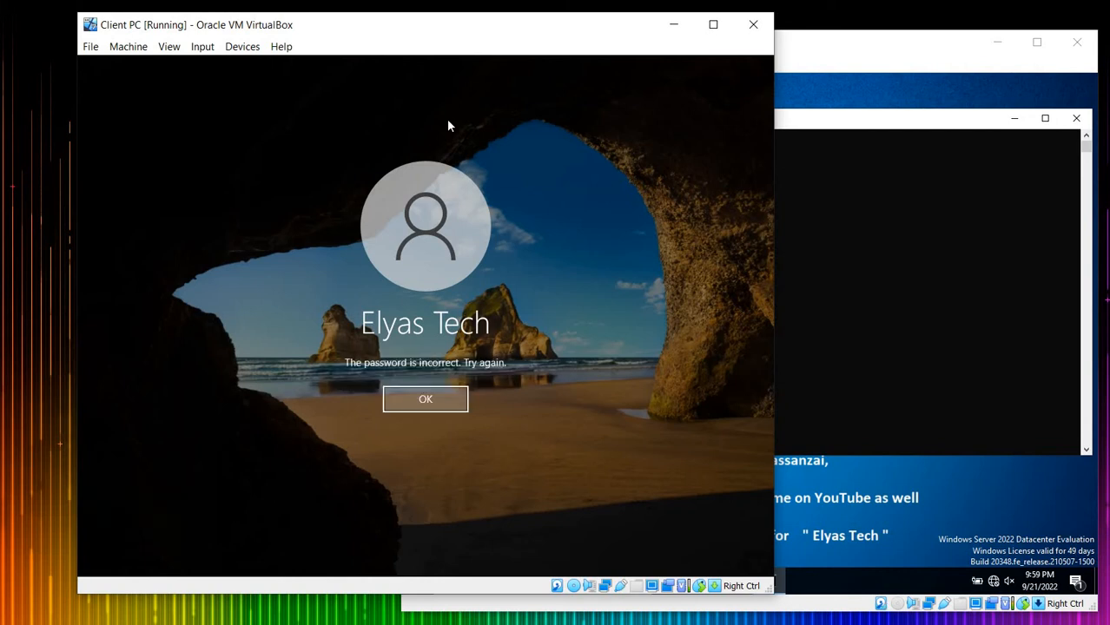
{"action": "key", "text": "Return"}
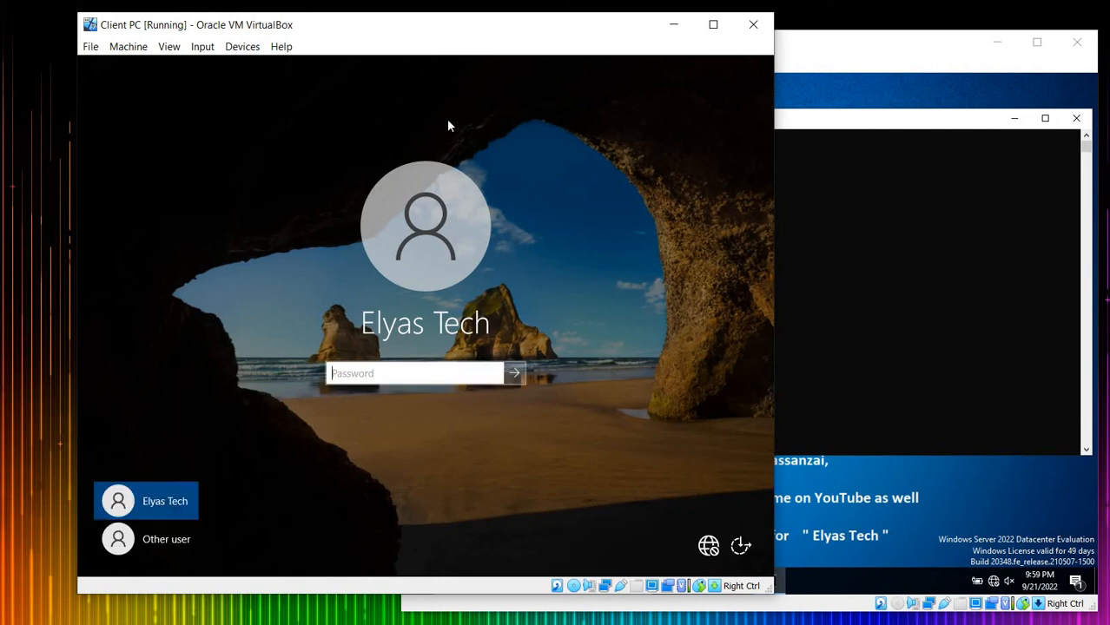
{"action": "type", "text": "********"}
{"action": "key", "text": "Return"}
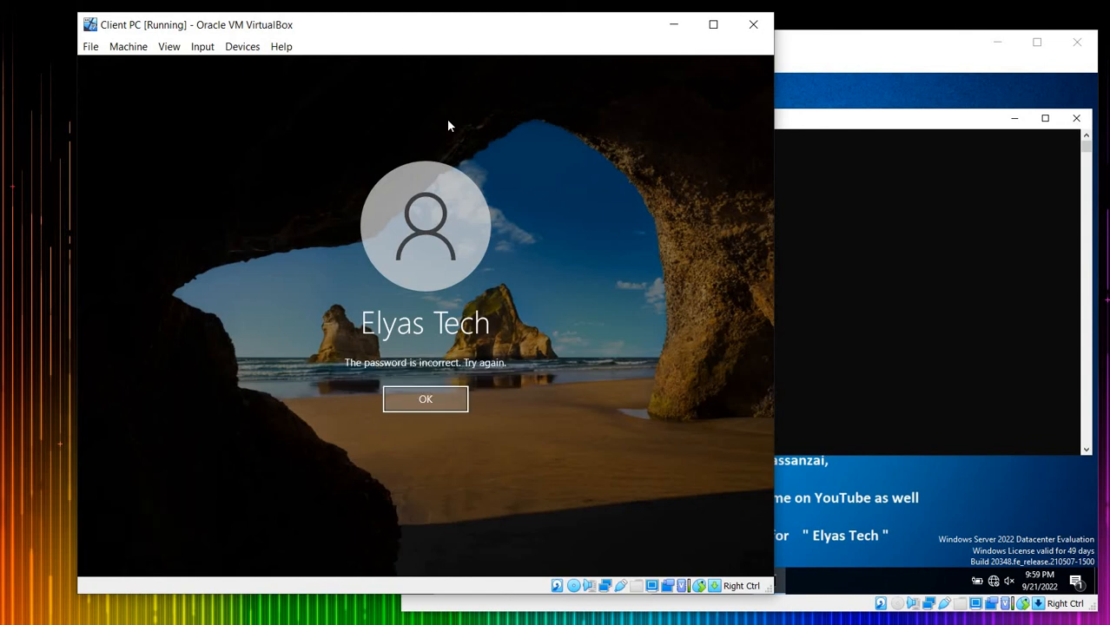
{"action": "key", "text": "Return"}
{"action": "type", "text": "********"}
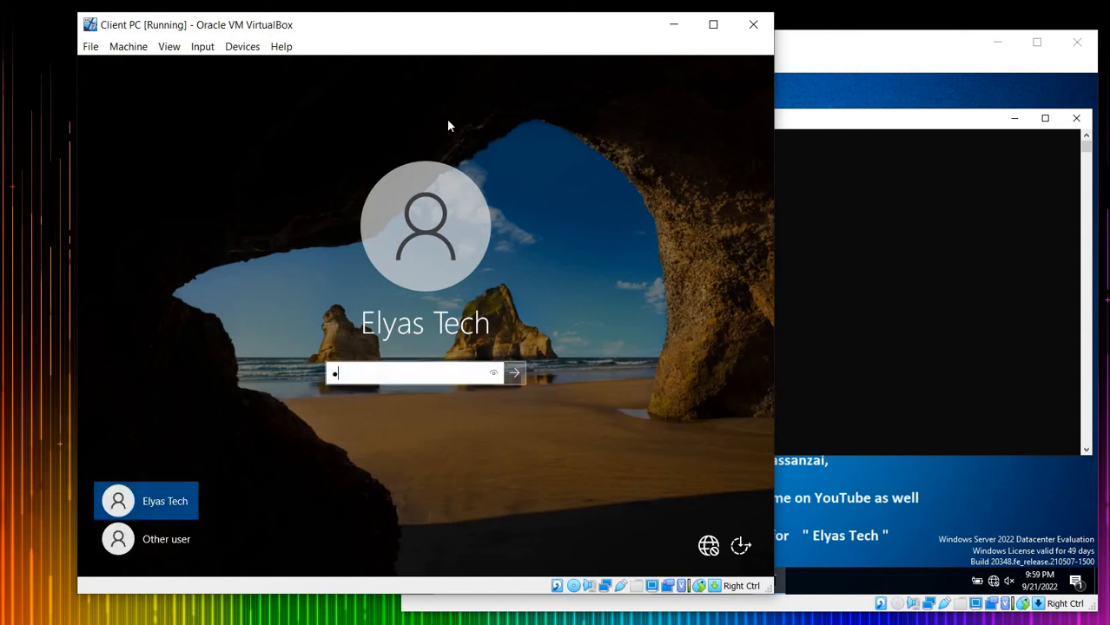
{"action": "key", "text": "Return"}
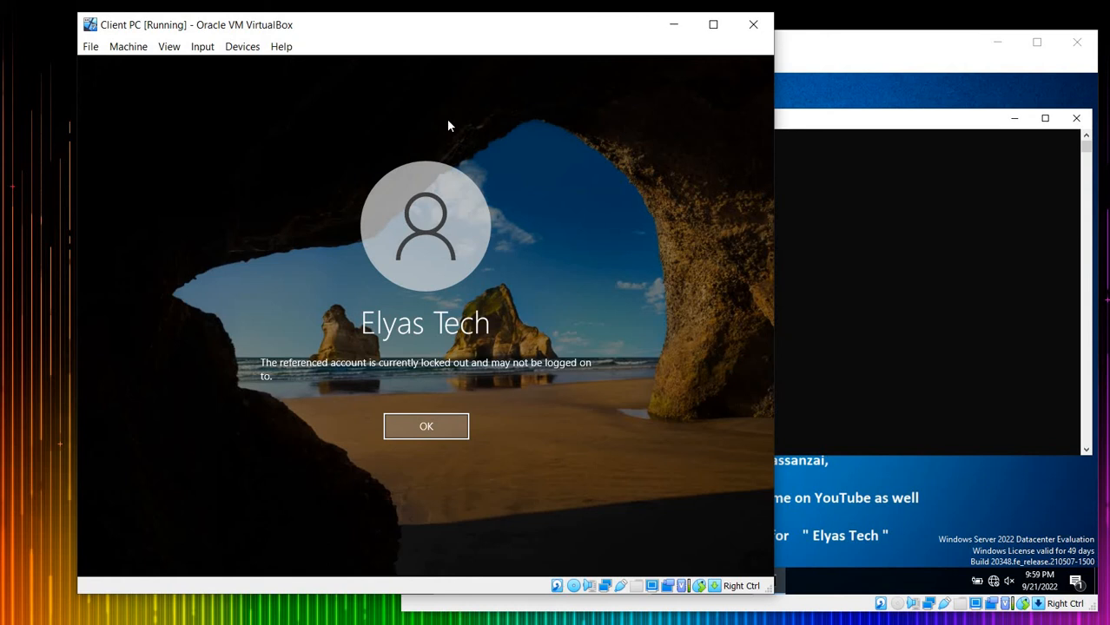
- Switch to the Windows Server 2022 virtual machine, close Command Prompt and refresh the desktop
{"action": "left_click", "coordinate": [859, 183]}
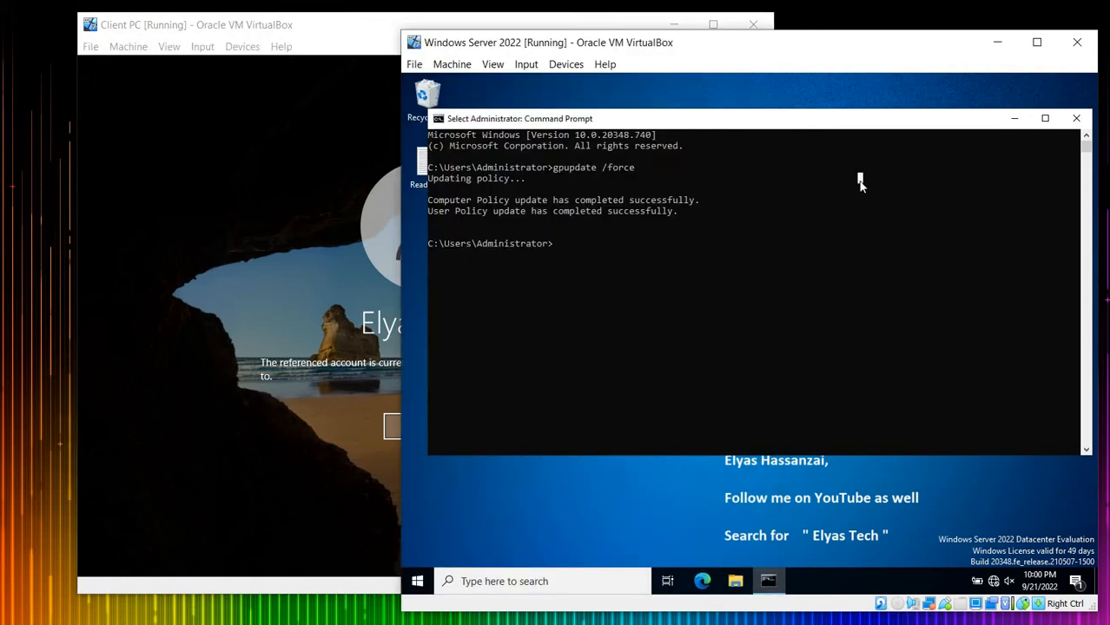
{"action": "left_click", "coordinate": [1077, 119]}
{"action": "right_click", "coordinate": [732, 173]}
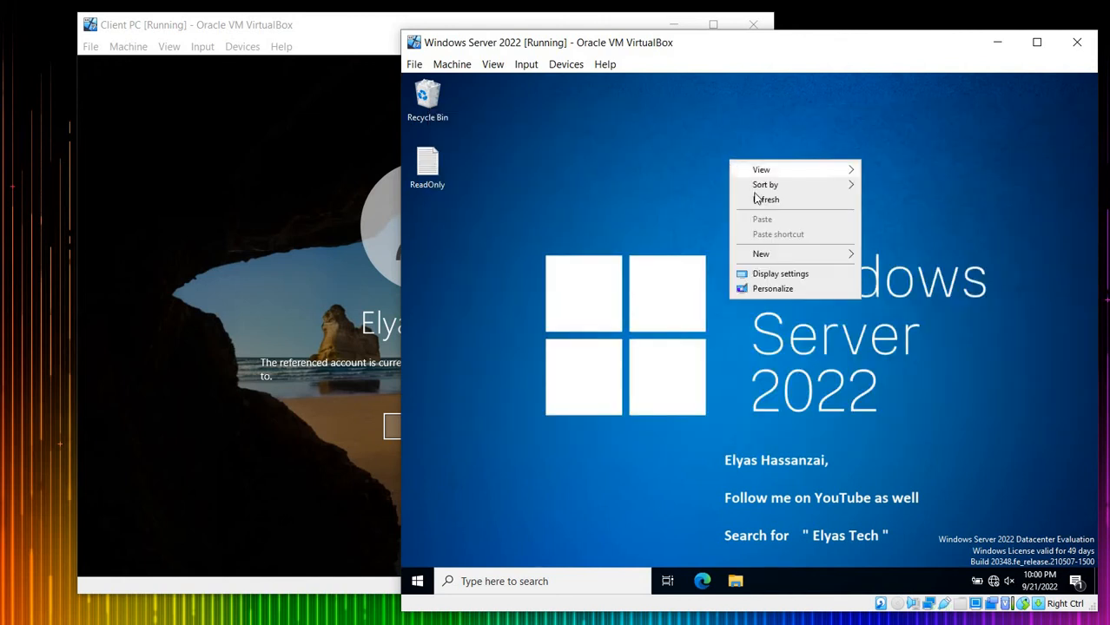
{"action": "left_click", "coordinate": [740, 198]}
{"action": "right_click", "coordinate": [741, 182]}
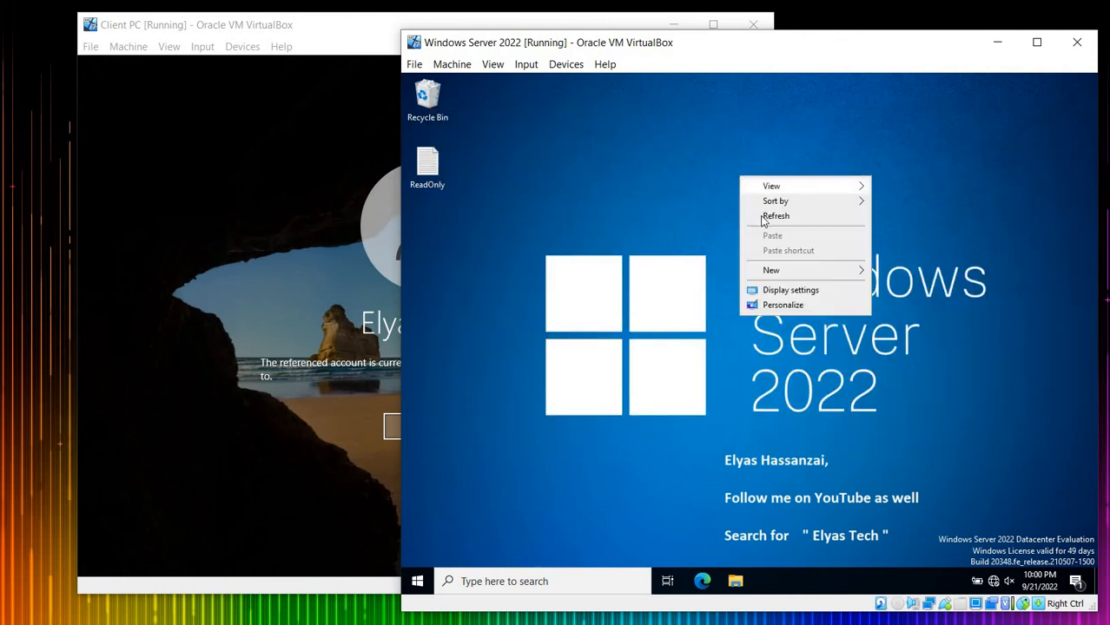
{"action": "left_click", "coordinate": [764, 217]}
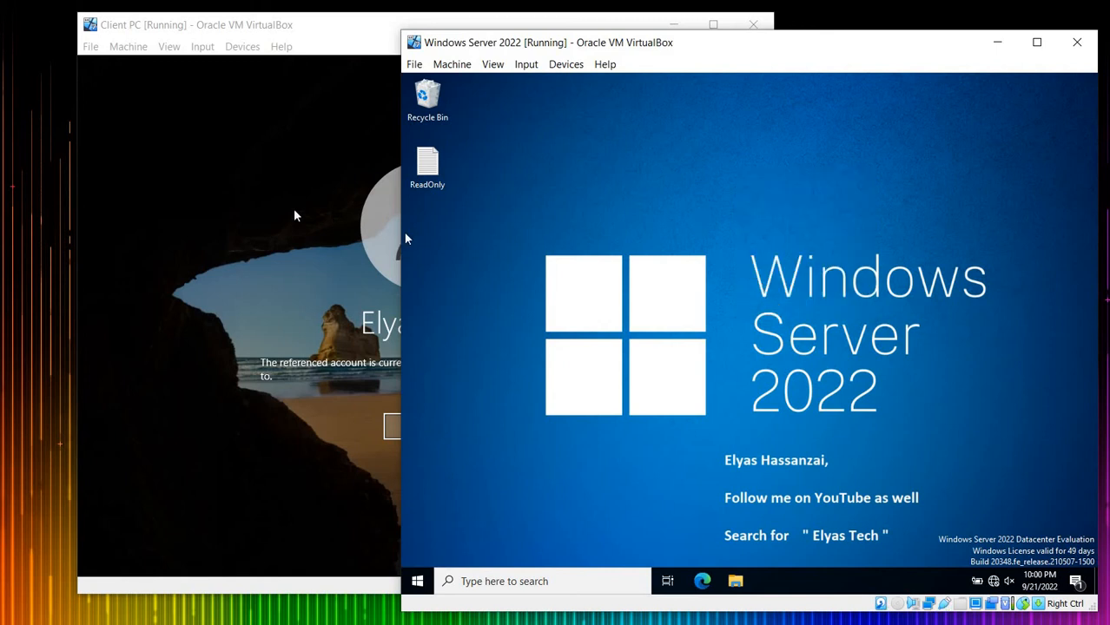
{"action": "left_click", "coordinate": [294, 214]}
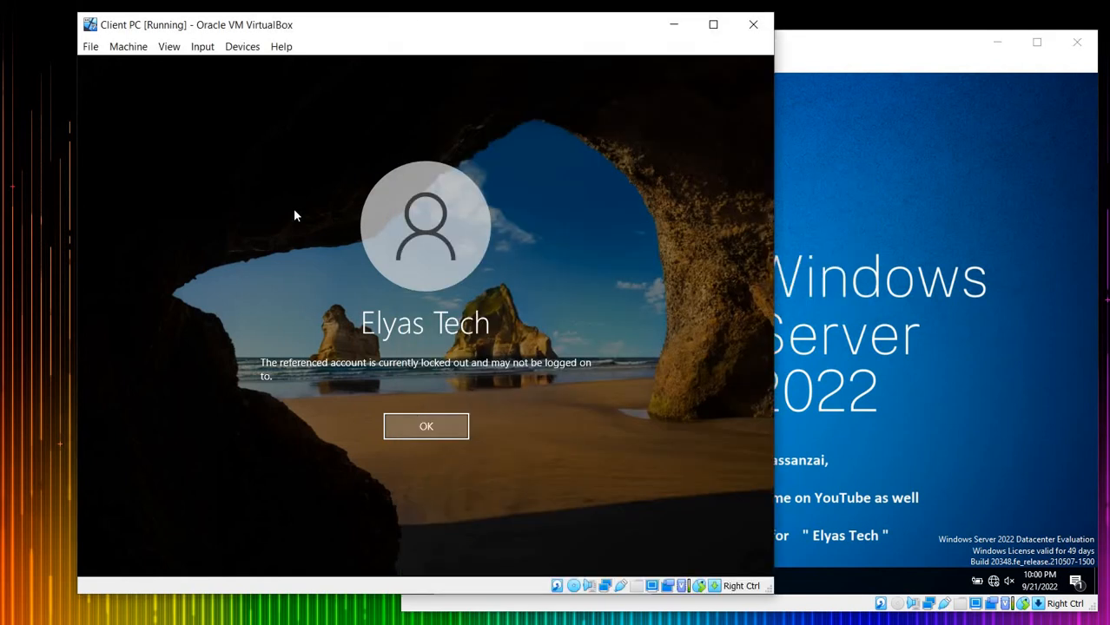
{"action": "left_click", "coordinate": [922, 251]}
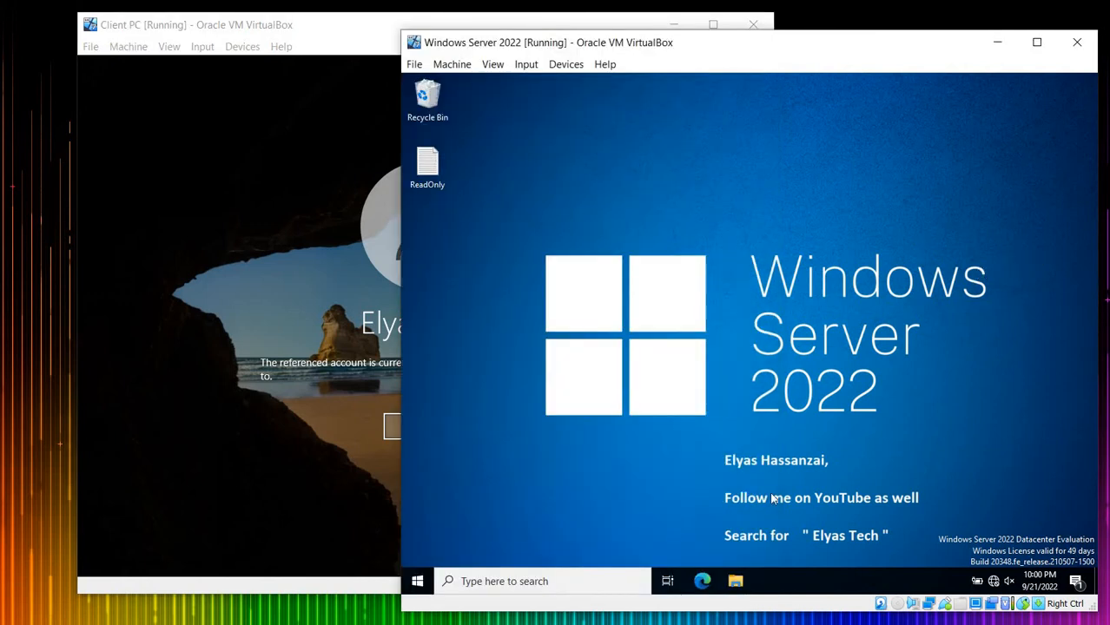
{"action": "left_click", "coordinate": [416, 581]}
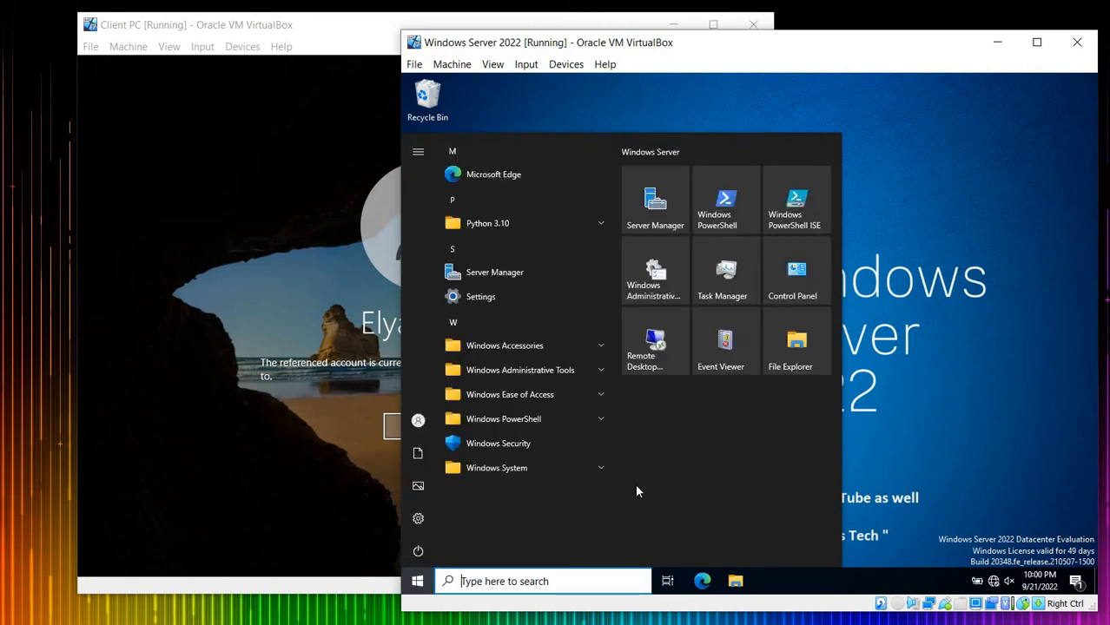
{"action": "left_click", "coordinate": [726, 271]}
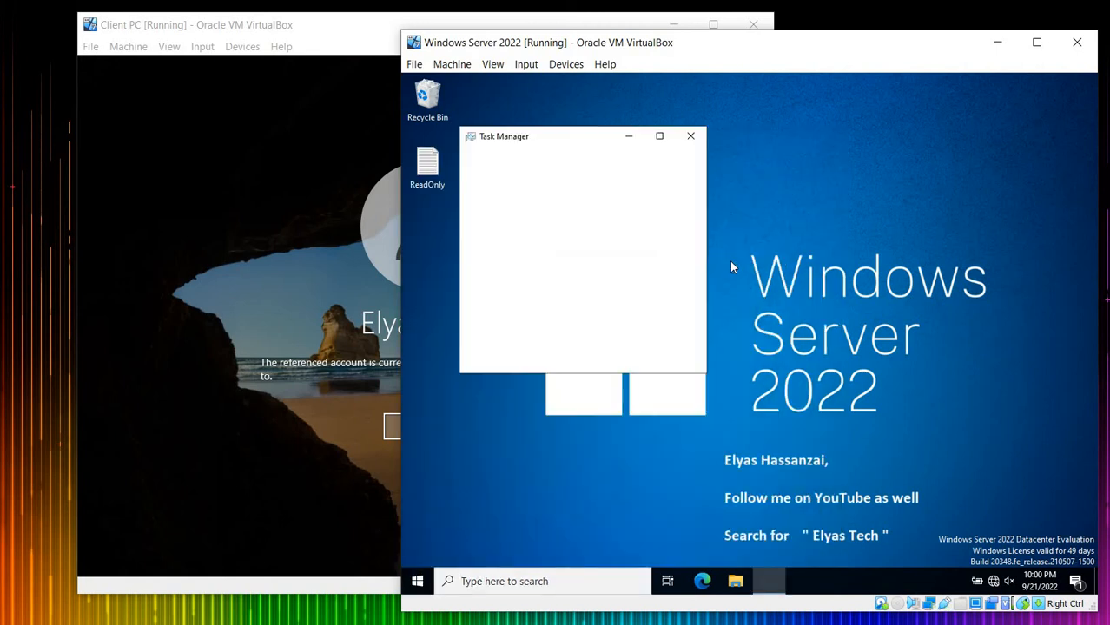
{"action": "left_click", "coordinate": [694, 139]}
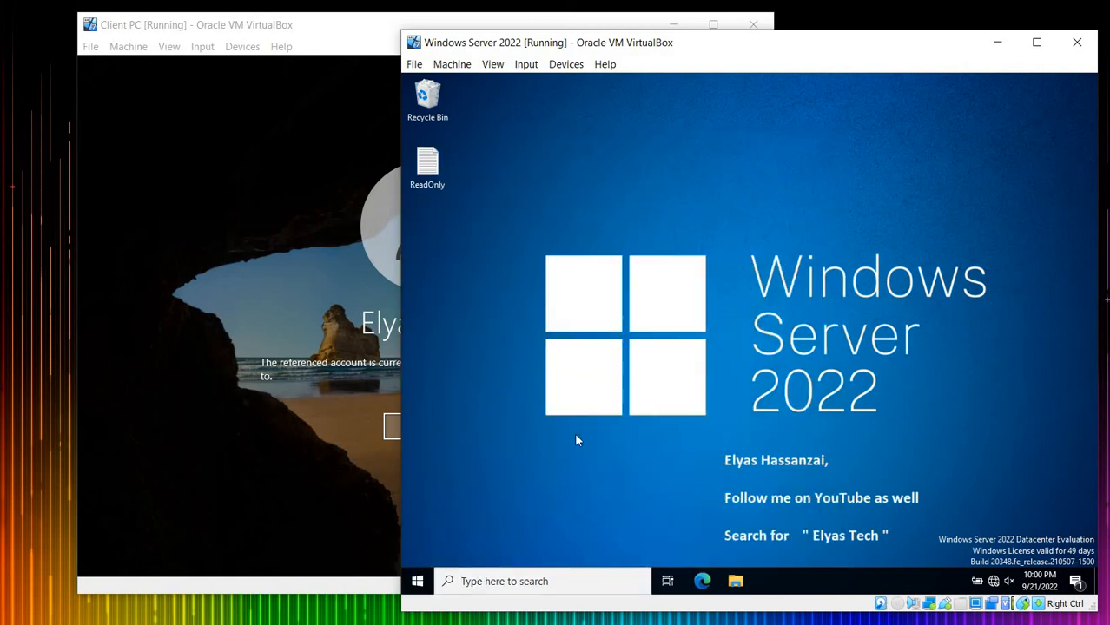
- Start Server Manager on the server and open Active Directory Users and Computers
{"action": "left_click", "coordinate": [417, 582]}
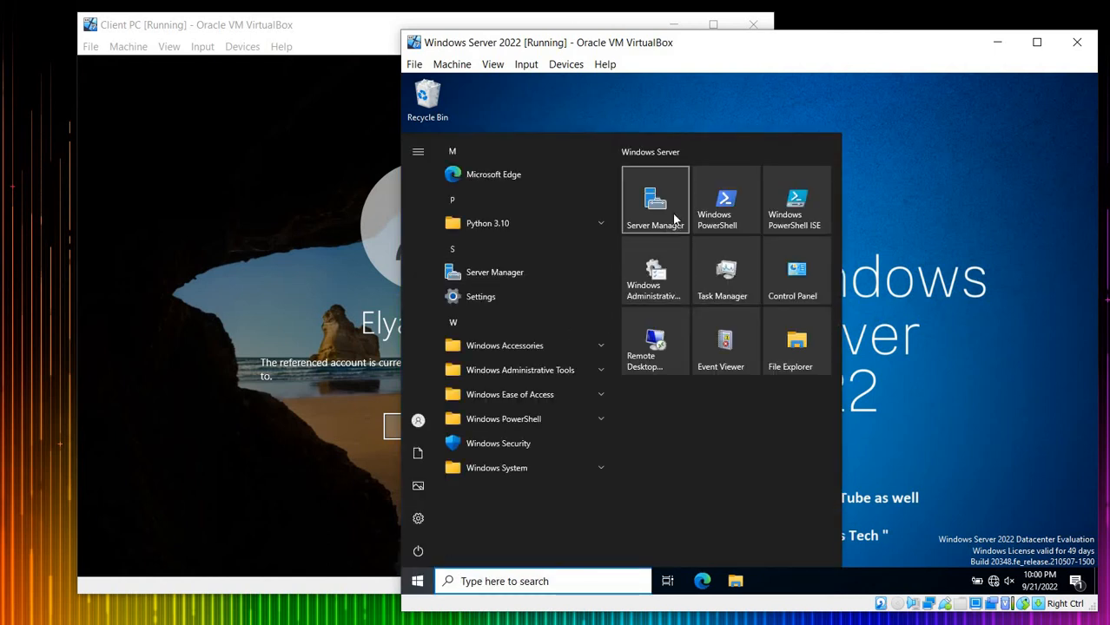
{"action": "left_click", "coordinate": [675, 220]}
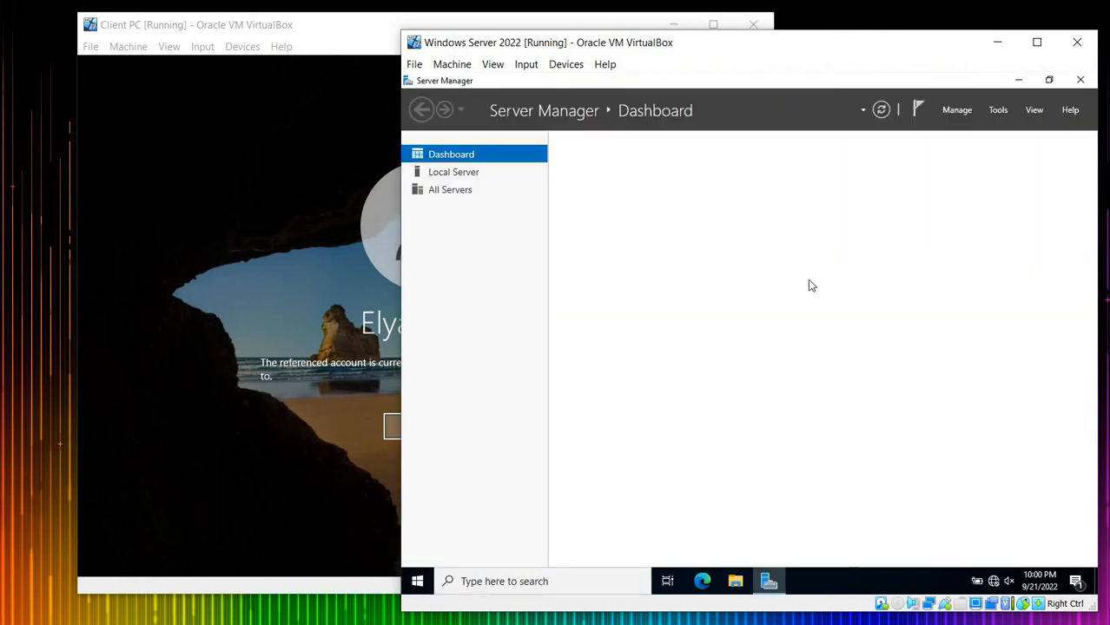
{"action": "left_click", "coordinate": [998, 115]}
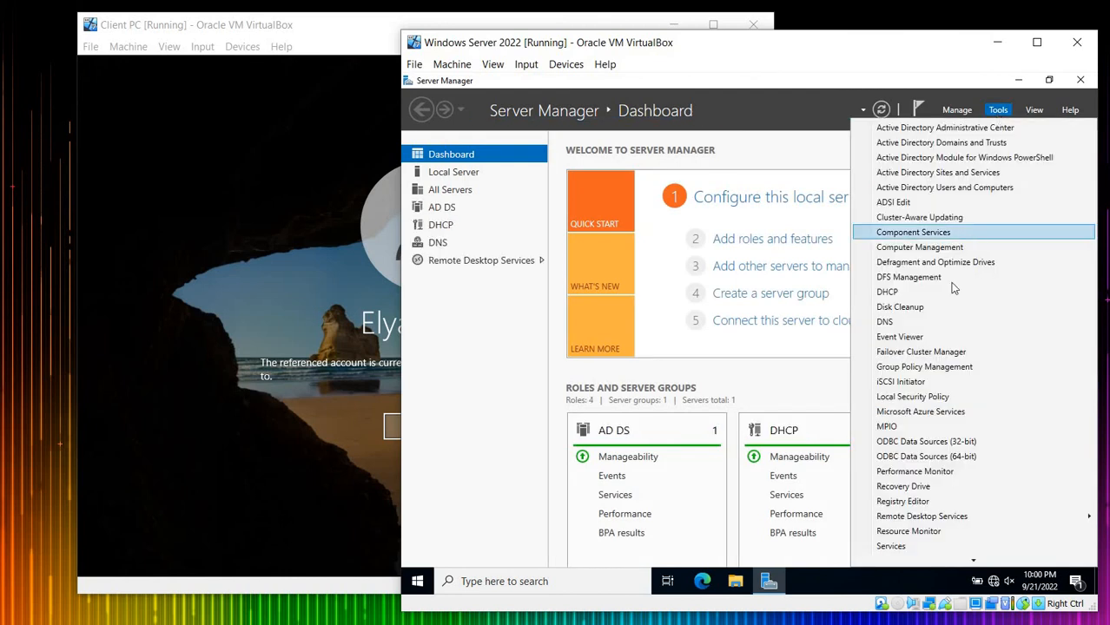
{"action": "left_click", "coordinate": [949, 187]}
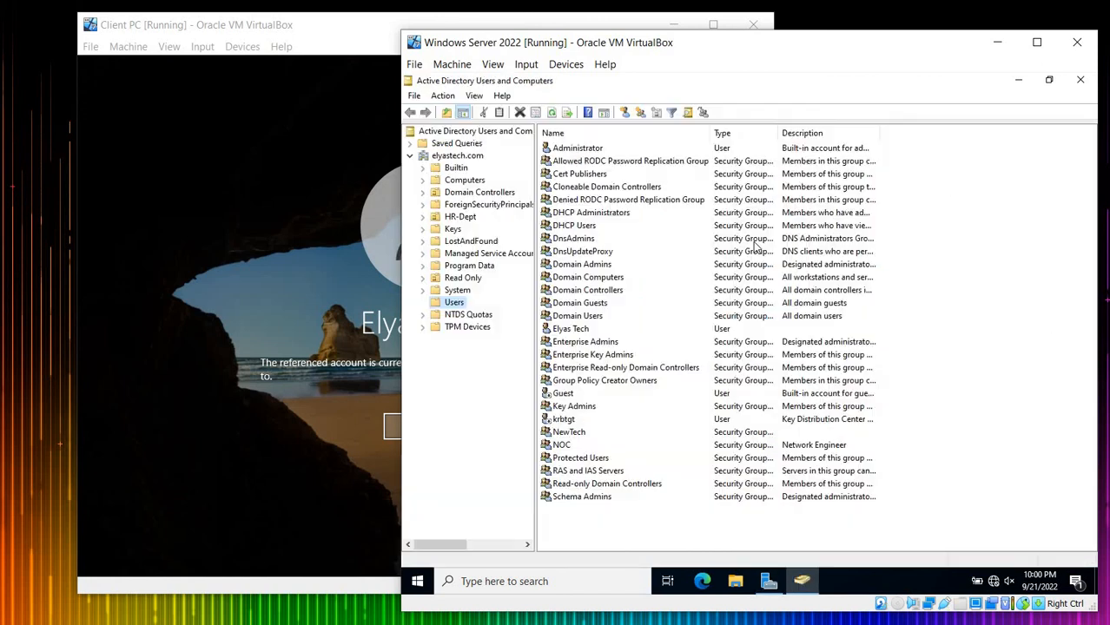
- Unlock the Client PC user's domain account in its account properties and apply the change
{"action": "double_click", "coordinate": [578, 333]}
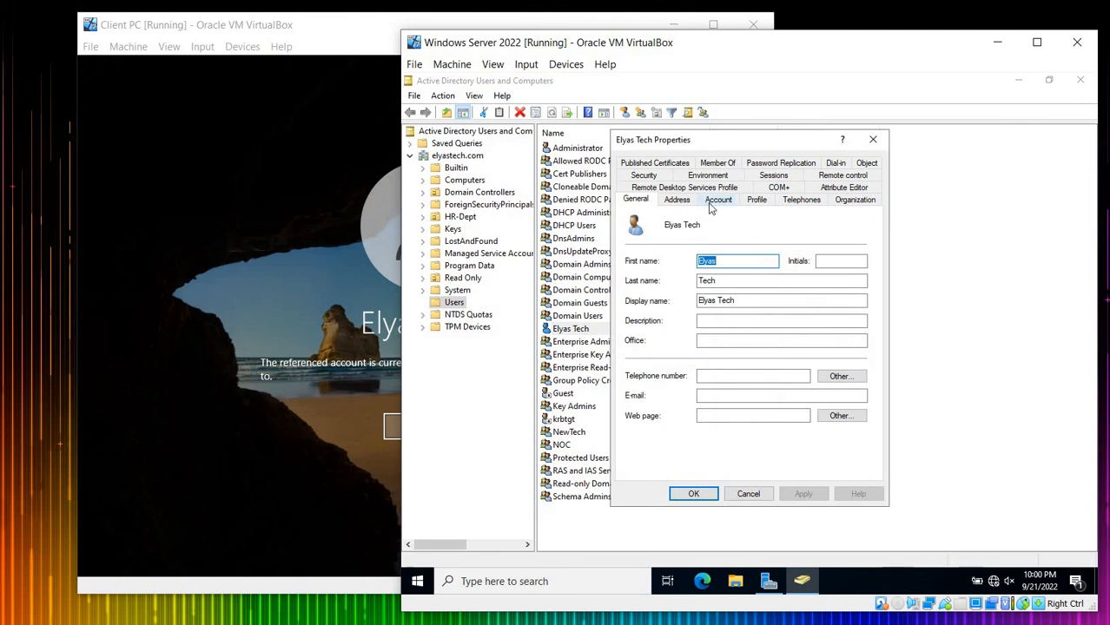
{"action": "left_click", "coordinate": [710, 203]}
{"action": "left_click", "coordinate": [647, 313]}
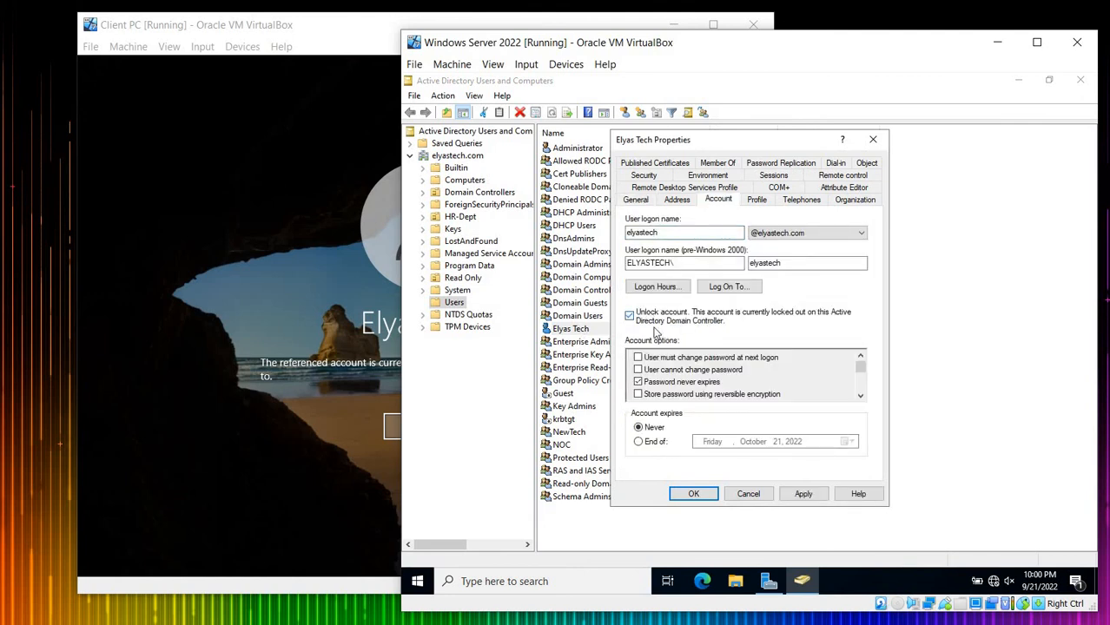
{"action": "left_click", "coordinate": [802, 493]}
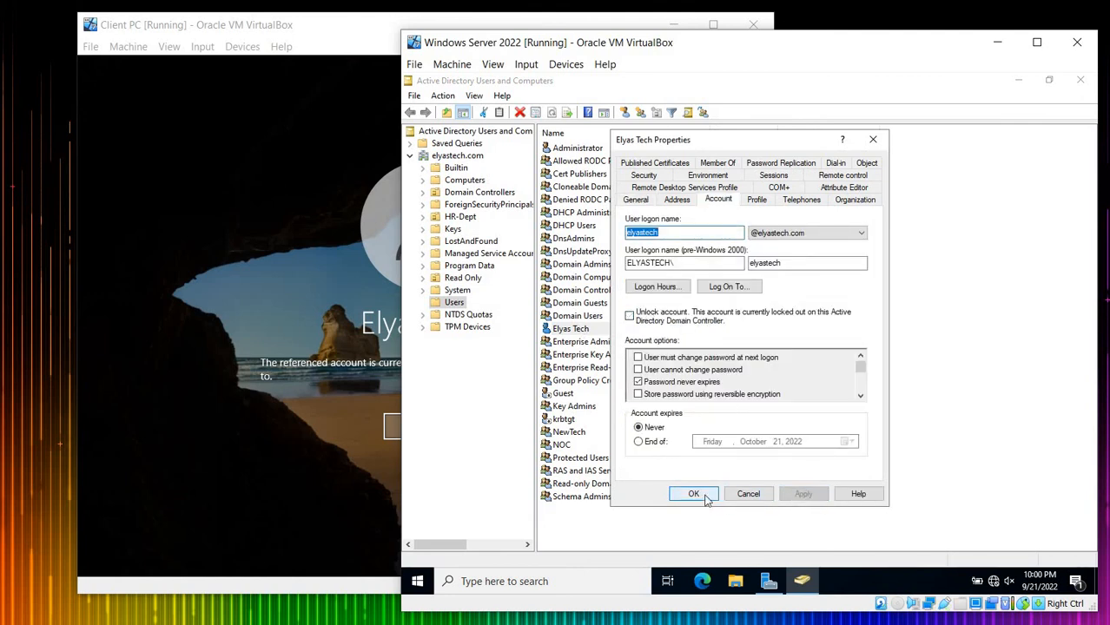
{"action": "left_click", "coordinate": [706, 497]}
- Return to the Client PC, dismiss the lockout message and sign in with the account password
{"action": "left_click", "coordinate": [305, 428]}
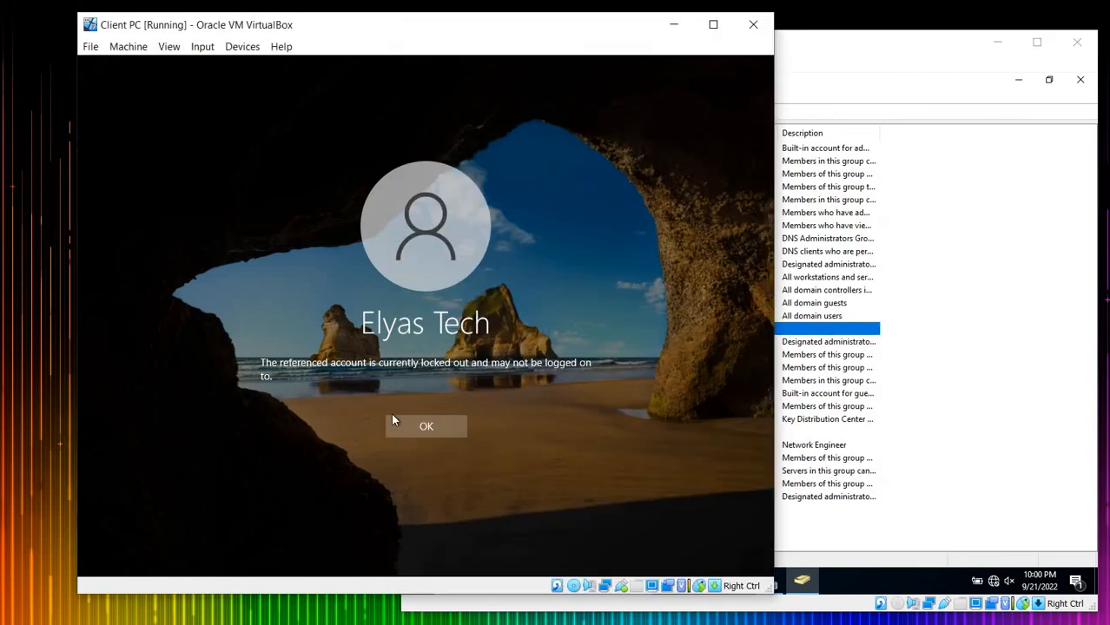
{"action": "left_click", "coordinate": [412, 431]}
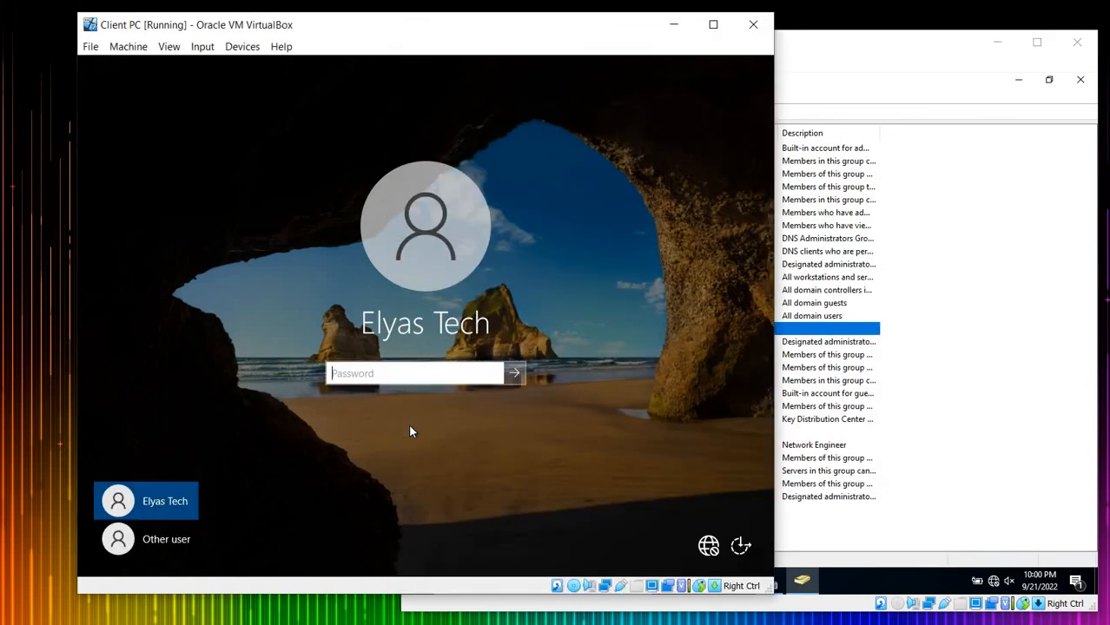
{"action": "type", "text": "•••••••"}
{"action": "key", "text": "Return"}
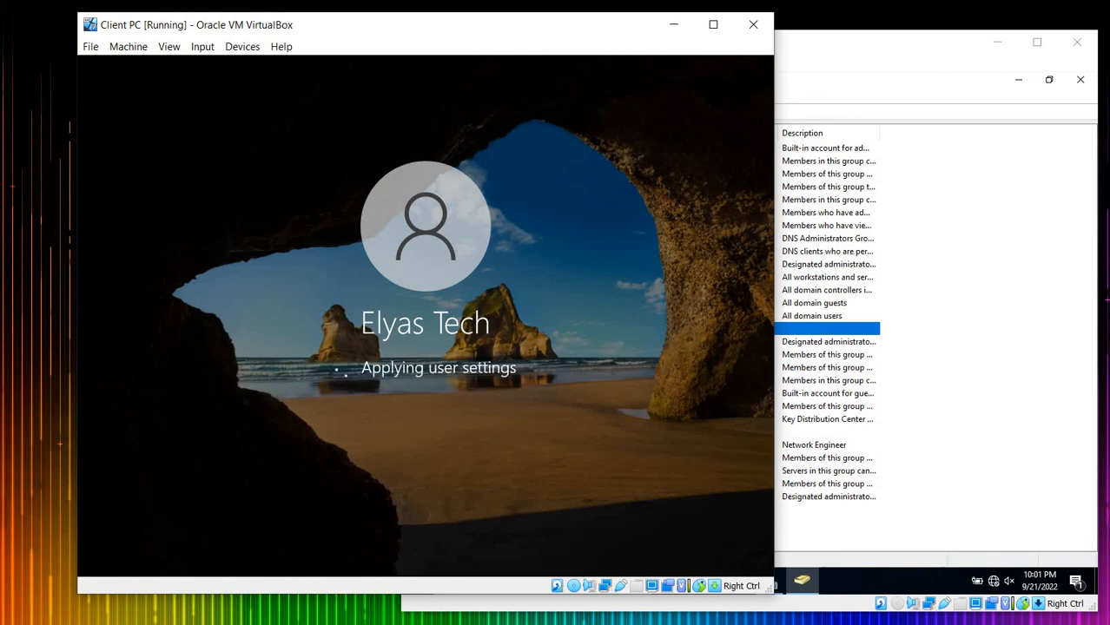